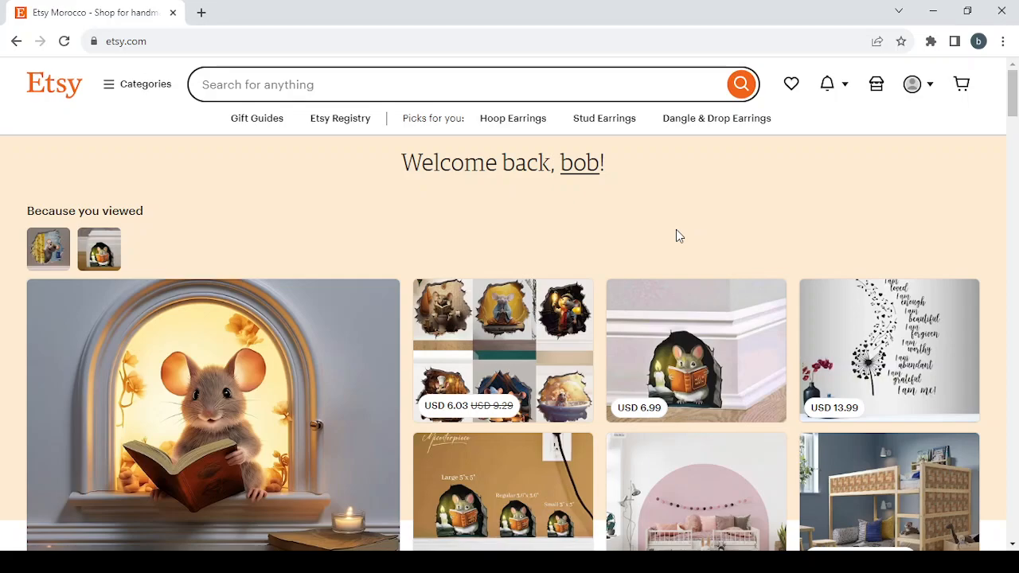
Open the USD 6.99 listing of the mouse hole decal from the recommended items
{"action": "scroll", "coordinate": [676, 236], "scroll_direction": "down", "scroll_amount": 3}
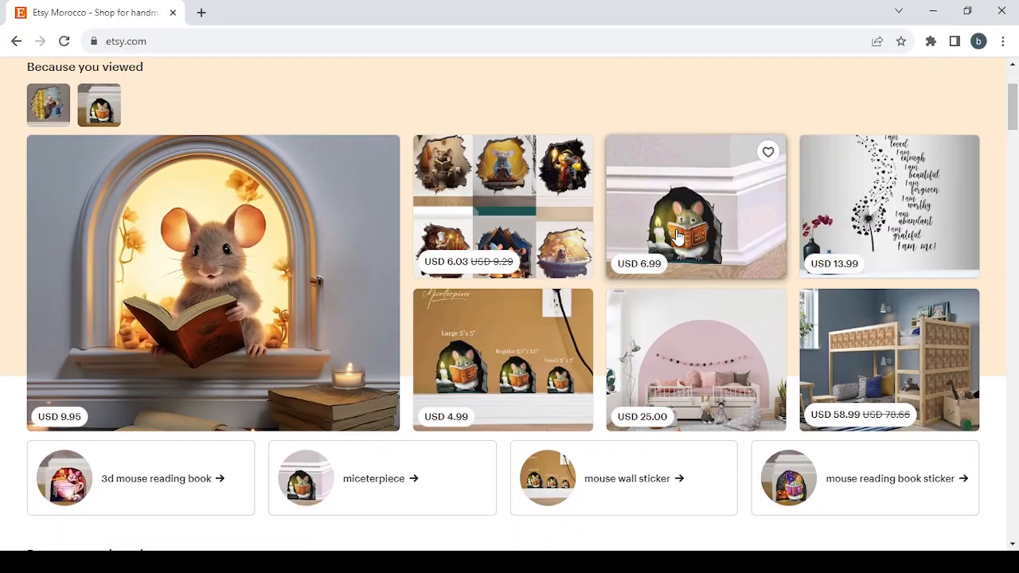
{"action": "scroll", "coordinate": [677, 238], "scroll_direction": "down", "scroll_amount": 1}
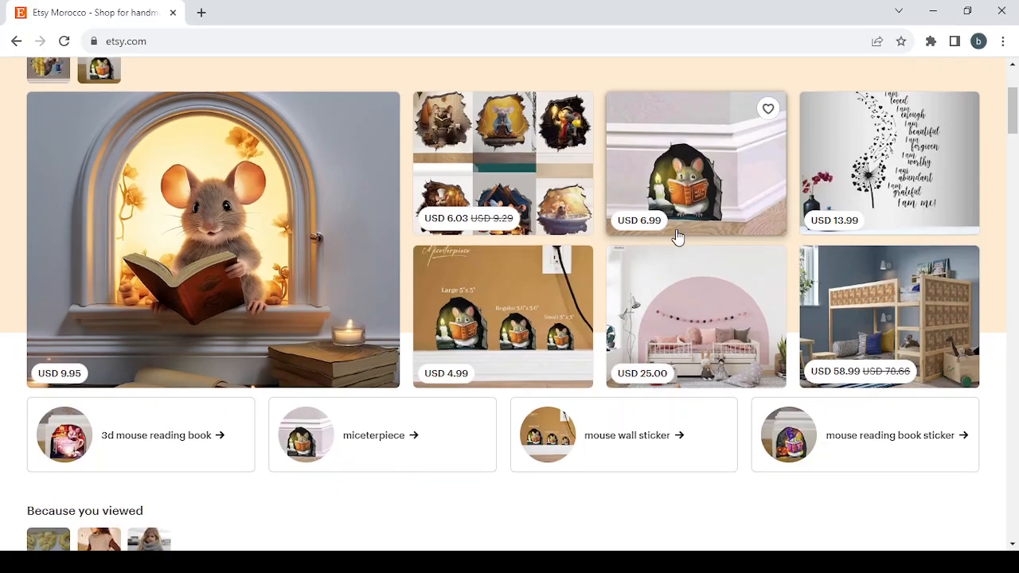
{"action": "scroll", "coordinate": [677, 237], "scroll_direction": "up", "scroll_amount": 1}
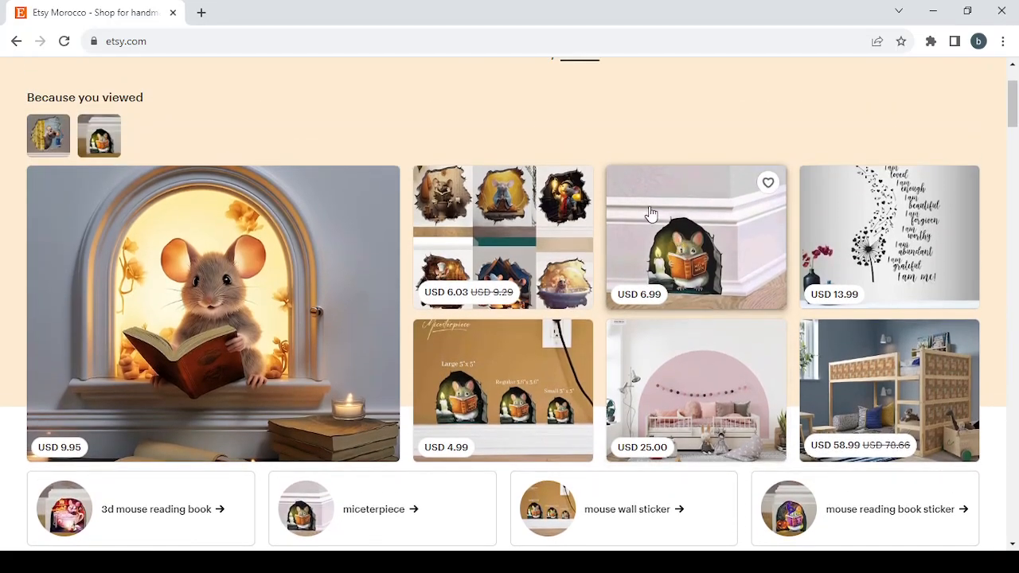
{"action": "left_click", "coordinate": [652, 213]}
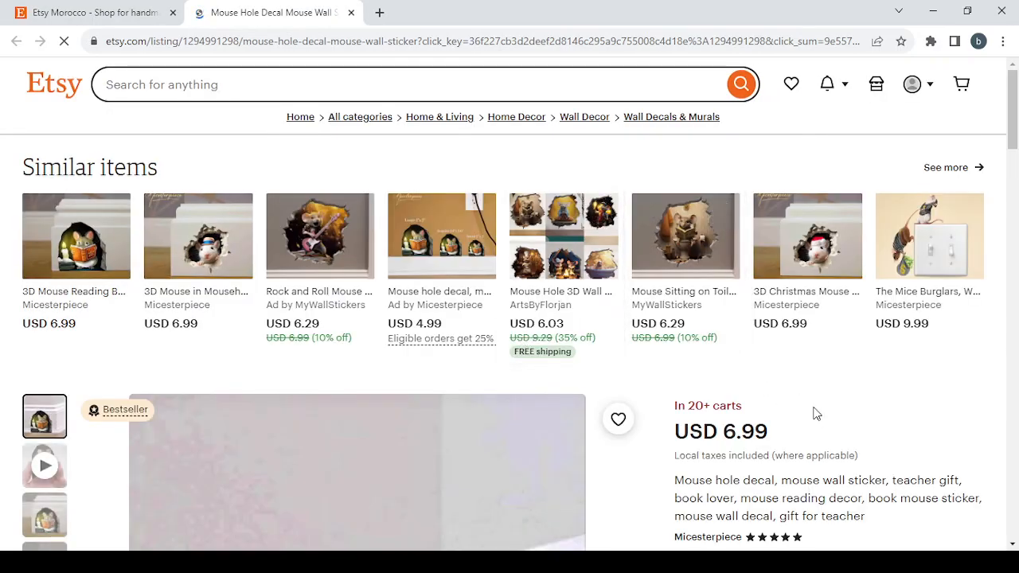
Examine the decal listing's price, title, style and quantity options
{"action": "scroll", "coordinate": [964, 357], "scroll_direction": "down", "scroll_amount": 5}
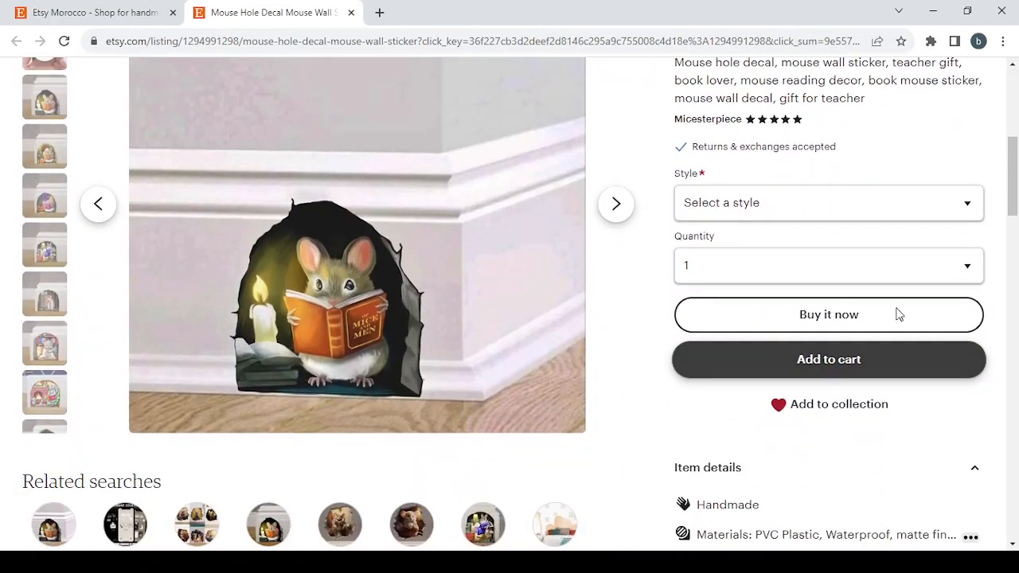
{"action": "scroll", "coordinate": [789, 178], "scroll_direction": "up", "scroll_amount": 3}
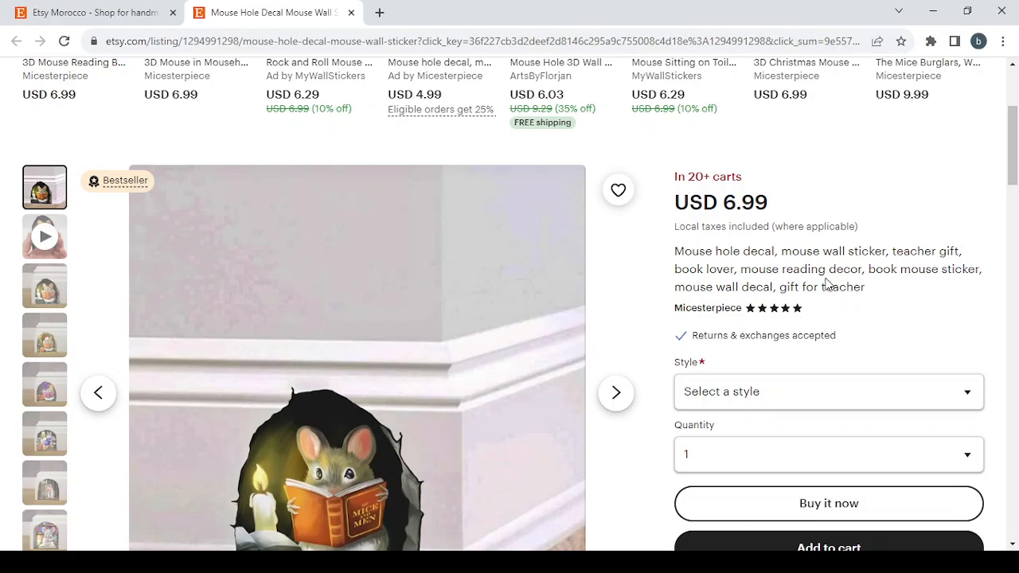
{"action": "scroll", "coordinate": [828, 284], "scroll_direction": "down", "scroll_amount": 2}
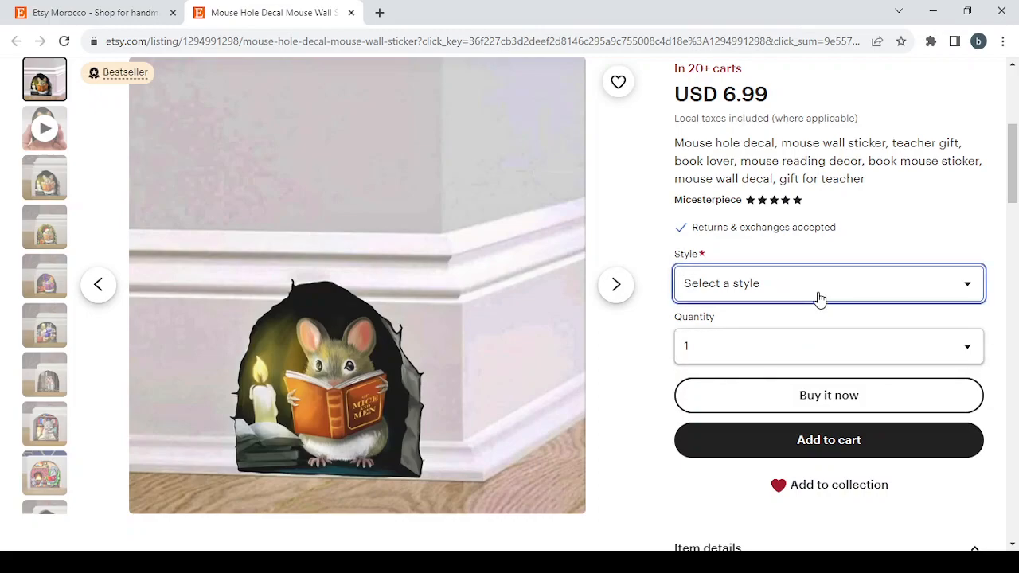
{"action": "left_click", "coordinate": [817, 347]}
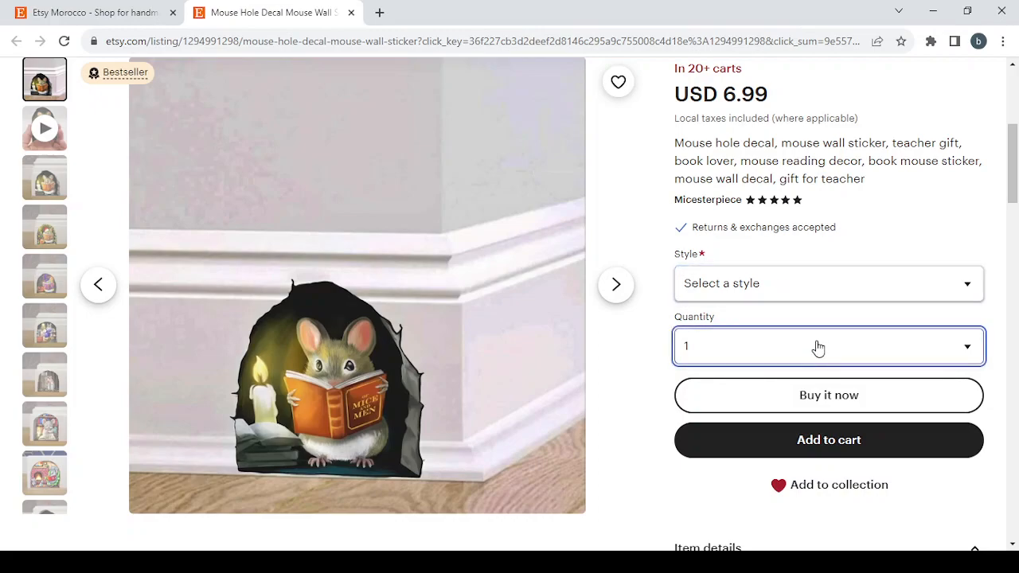
{"action": "scroll", "coordinate": [648, 248], "scroll_direction": "up", "scroll_amount": 1}
{"action": "scroll", "coordinate": [648, 248], "scroll_direction": "down", "scroll_amount": 1}
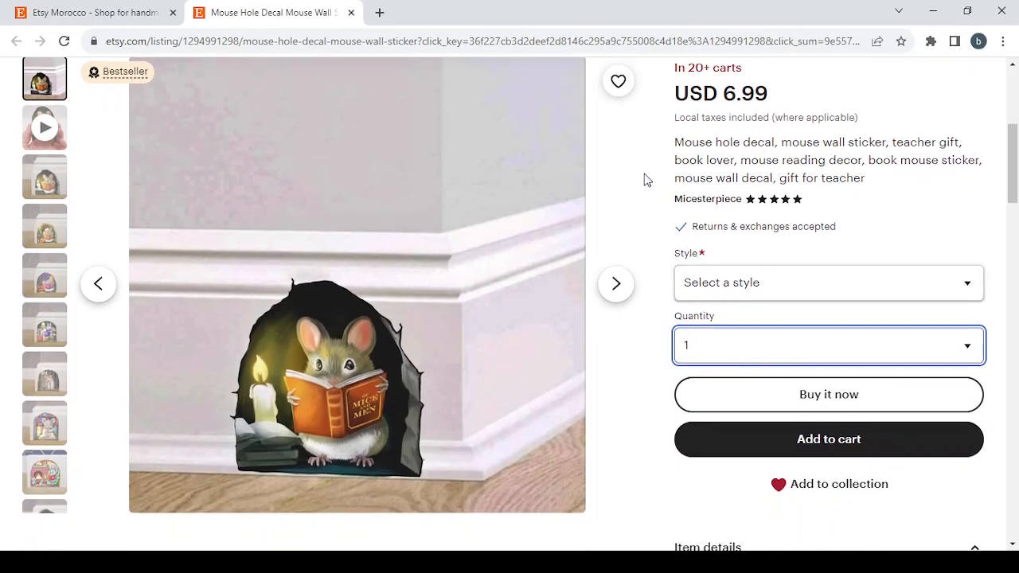
Browse through the decal listing's product photos
{"action": "left_click", "coordinate": [620, 294]}
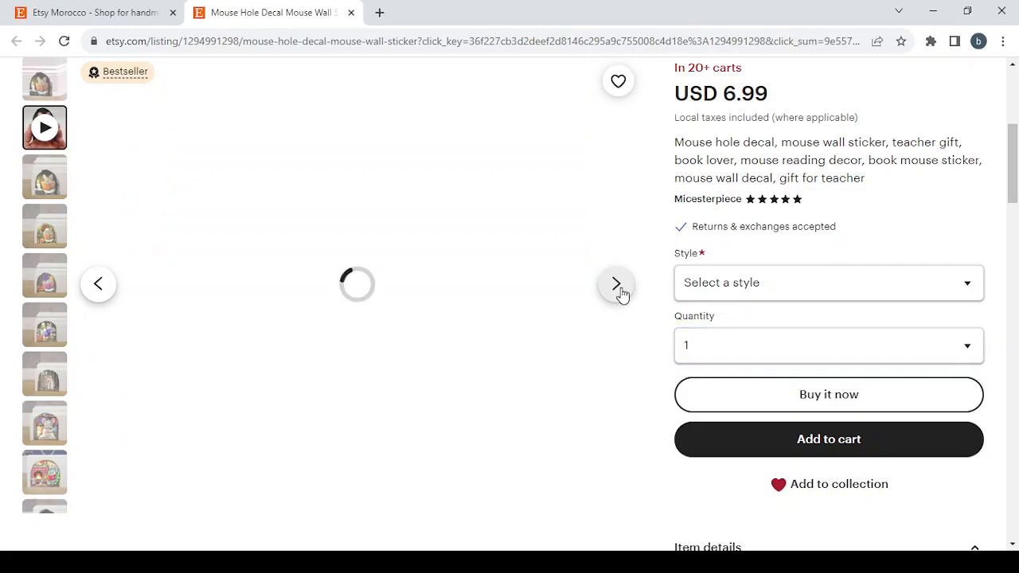
{"action": "left_click", "coordinate": [620, 293]}
{"action": "left_click", "coordinate": [620, 294]}
{"action": "left_click", "coordinate": [620, 294]}
{"action": "left_click", "coordinate": [620, 294]}
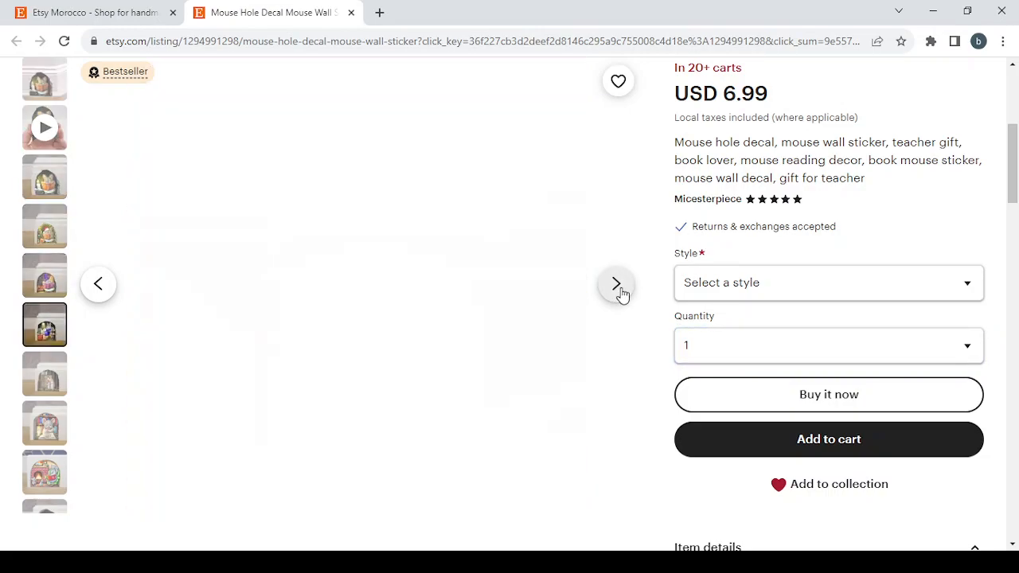
Expand the decal's full item description and read through it down to the shipping and return policies
{"action": "scroll", "coordinate": [692, 292], "scroll_direction": "down", "scroll_amount": 5}
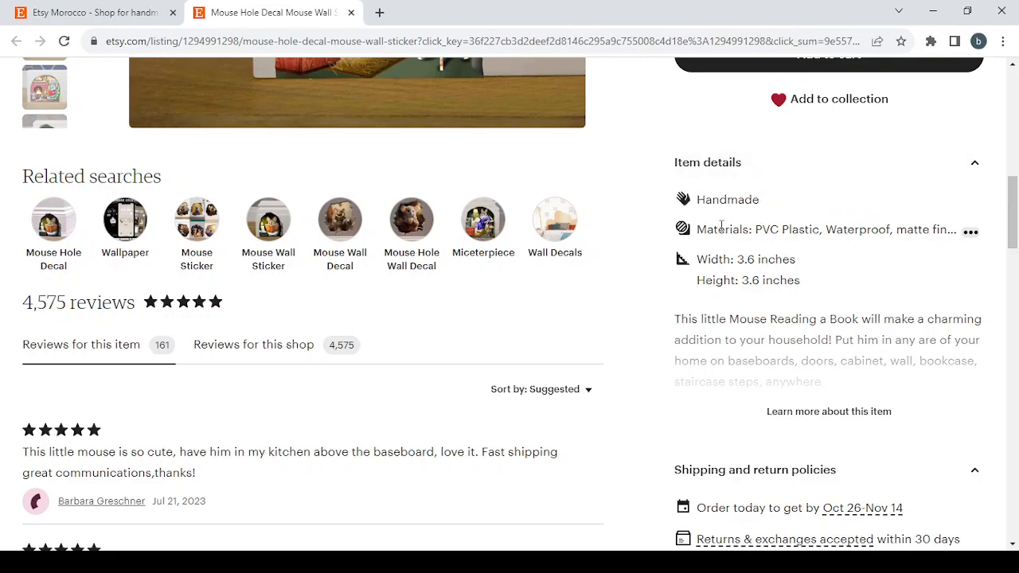
{"action": "left_click", "coordinate": [825, 424]}
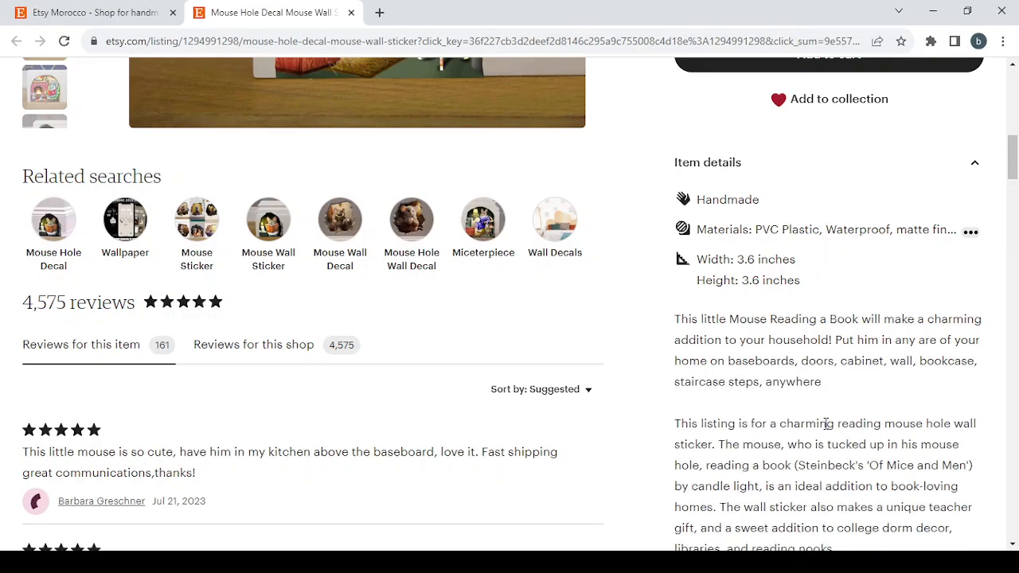
{"action": "scroll", "coordinate": [825, 423], "scroll_direction": "down", "scroll_amount": 2}
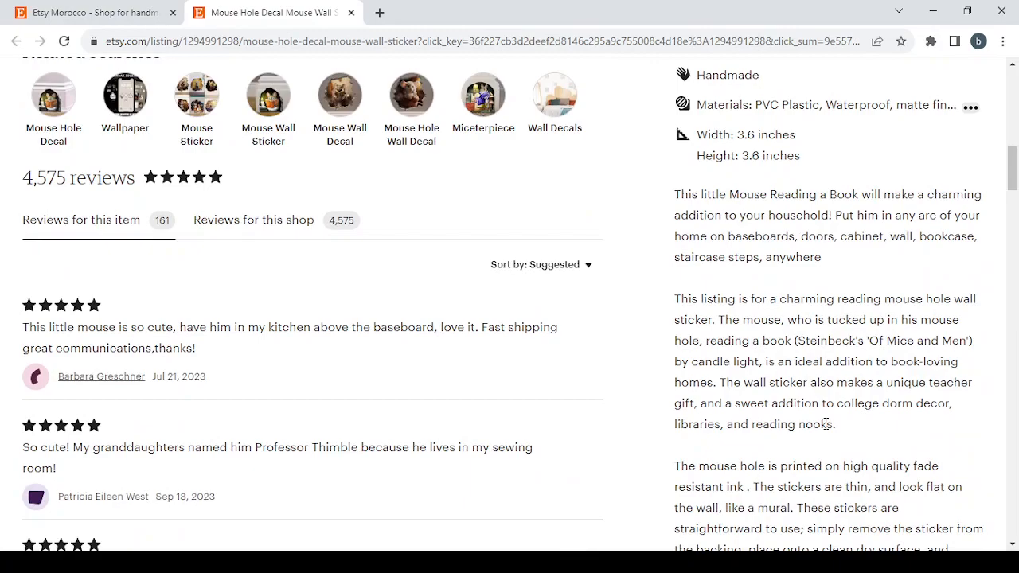
{"action": "scroll", "coordinate": [825, 424], "scroll_direction": "down", "scroll_amount": 12}
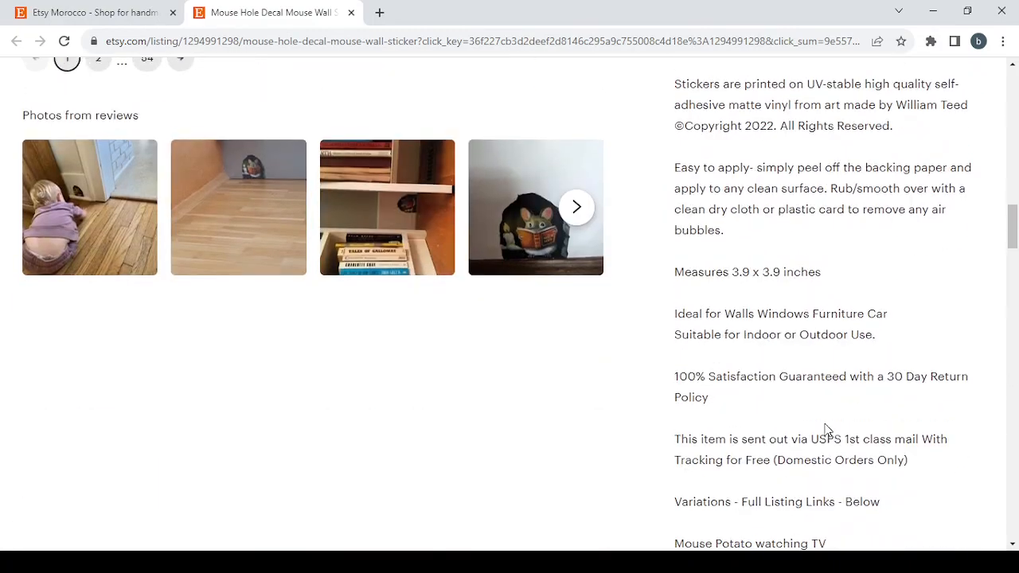
{"action": "scroll", "coordinate": [826, 429], "scroll_direction": "down", "scroll_amount": 14}
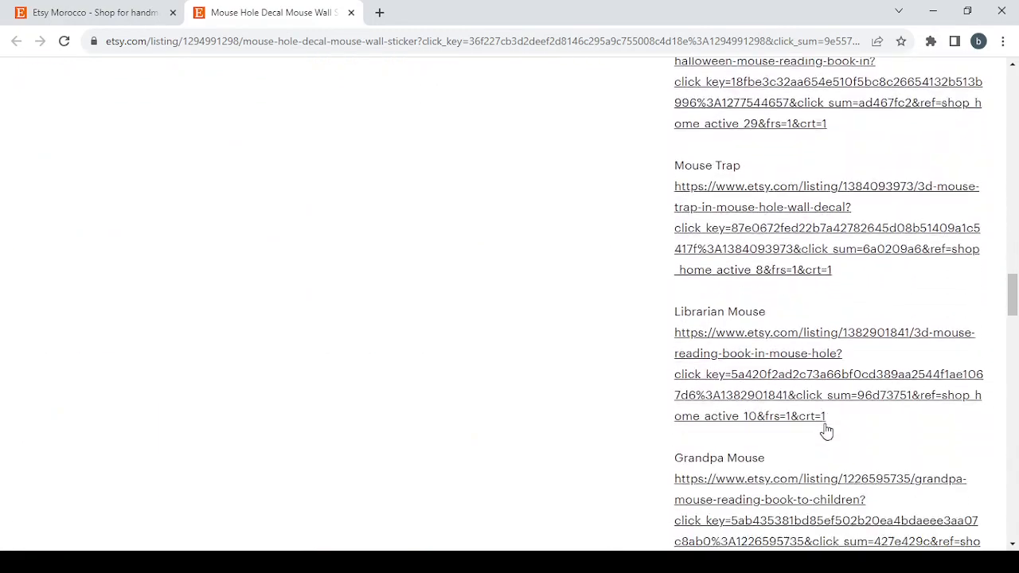
{"action": "scroll", "coordinate": [827, 429], "scroll_direction": "down", "scroll_amount": 7}
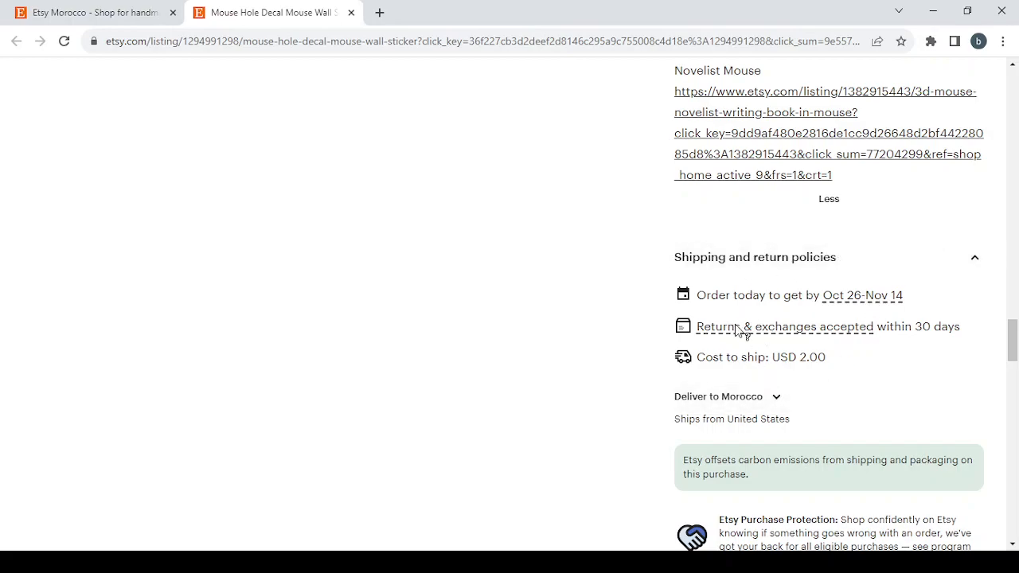
{"action": "mouse_move", "coordinate": [739, 330]}
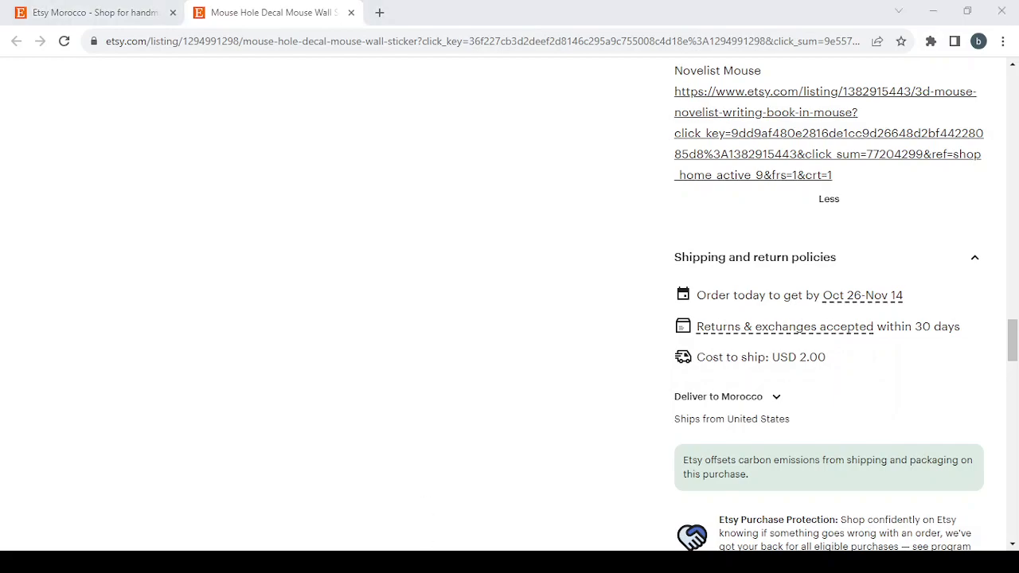
Close the decal listing and open the seller shop setup from the Etsy home page
{"action": "scroll", "coordinate": [690, 401], "scroll_direction": "up", "scroll_amount": 10}
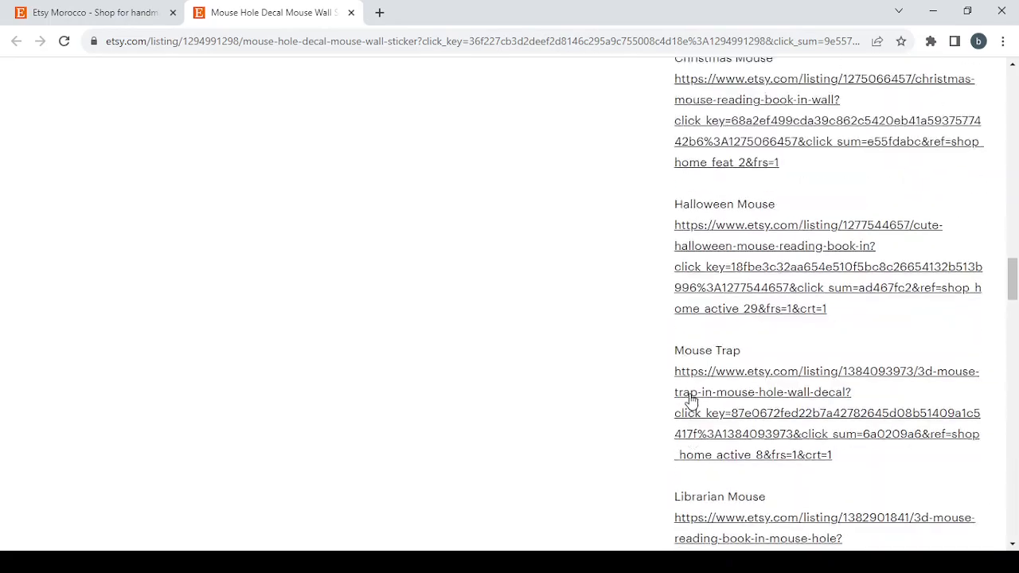
{"action": "scroll", "coordinate": [690, 400], "scroll_direction": "up", "scroll_amount": 15}
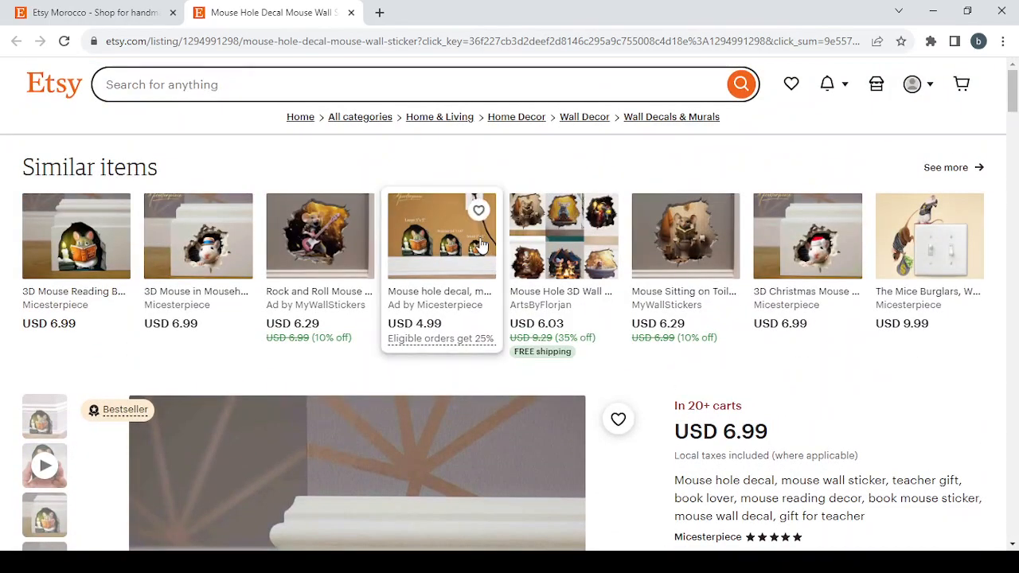
{"action": "left_click", "coordinate": [351, 12]}
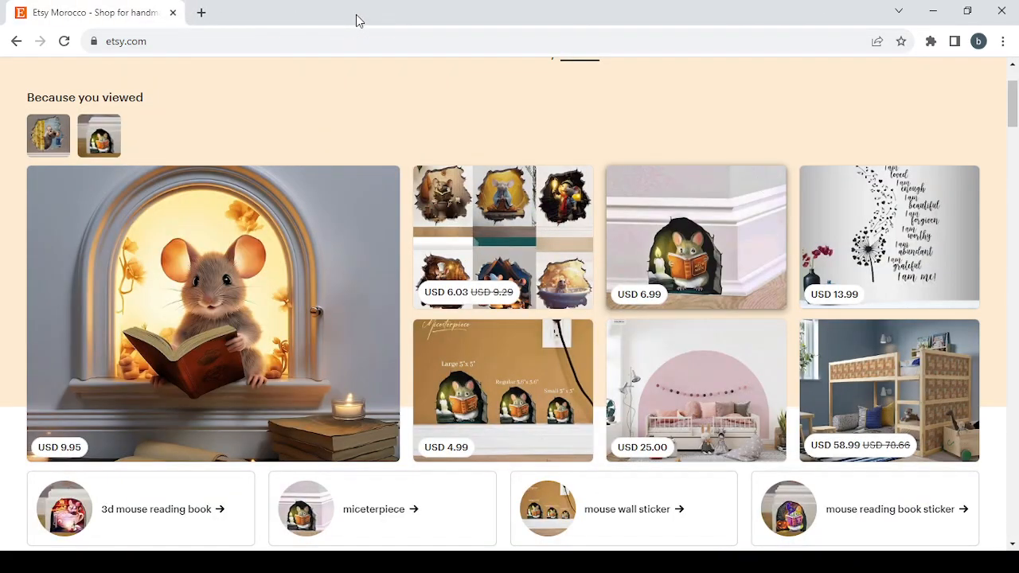
{"action": "scroll", "coordinate": [609, 181], "scroll_direction": "up", "scroll_amount": 2}
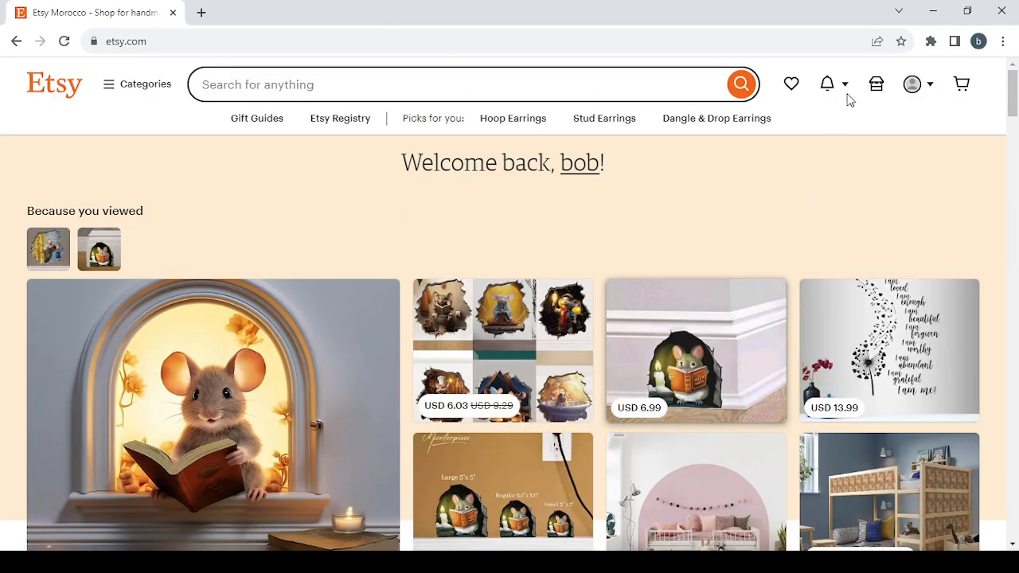
{"action": "left_click", "coordinate": [877, 84]}
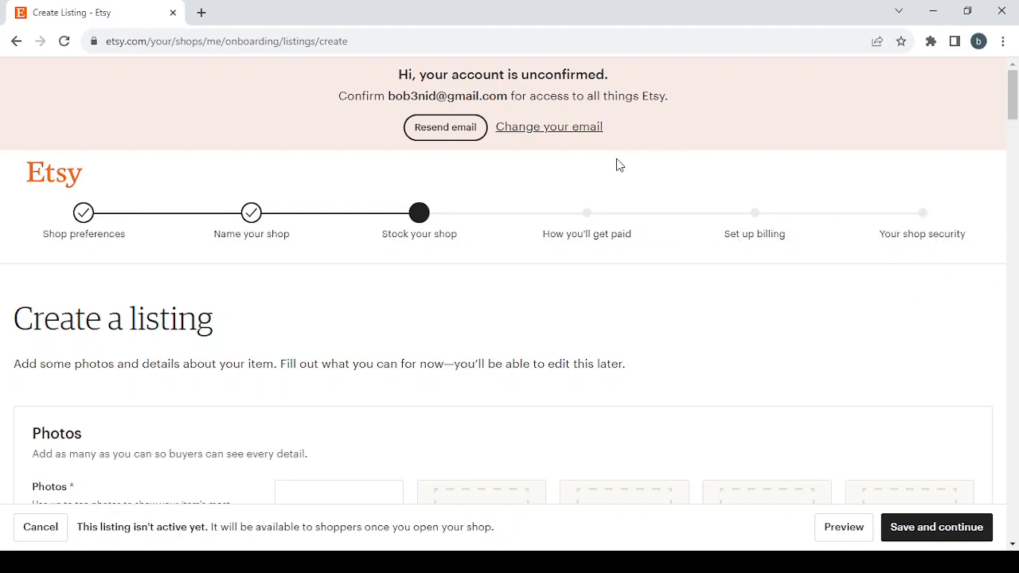
Set the shop currency to United States Dollar in the shop preferences and save to continue to shop naming
{"action": "left_click", "coordinate": [85, 215]}
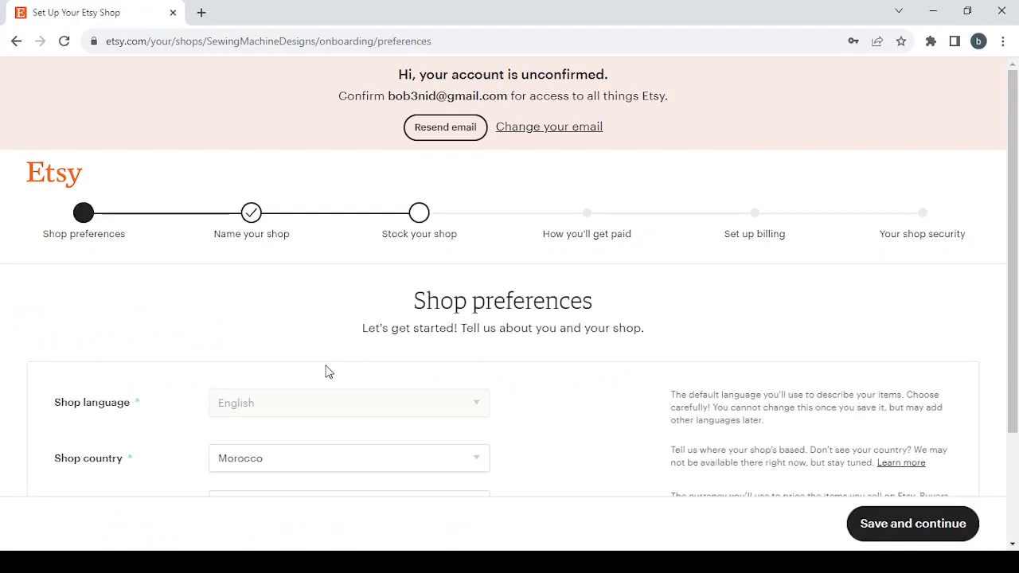
{"action": "scroll", "coordinate": [250, 480], "scroll_direction": "down", "scroll_amount": 3}
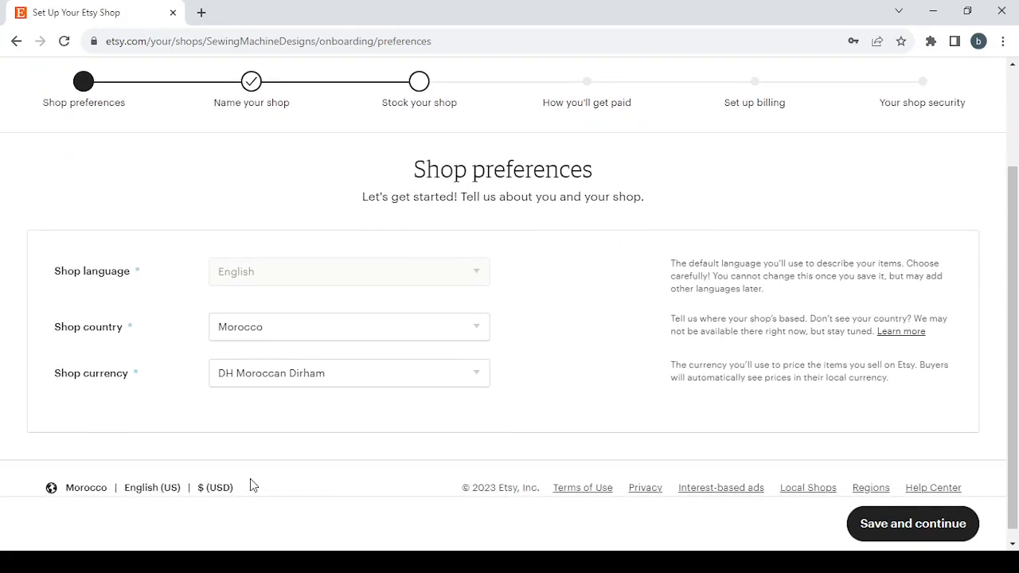
{"action": "left_click", "coordinate": [362, 378]}
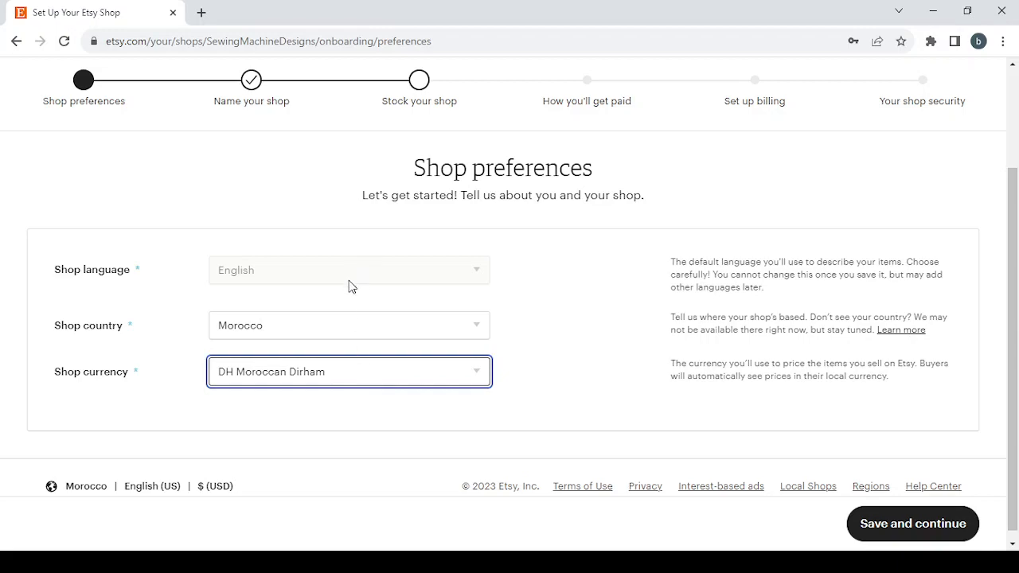
{"action": "left_click", "coordinate": [348, 104]}
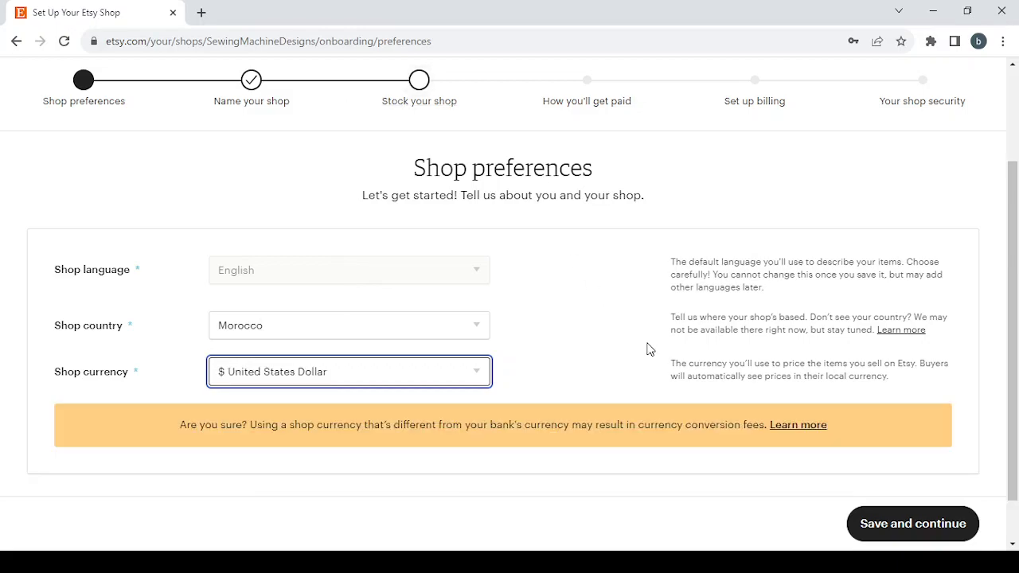
{"action": "left_click", "coordinate": [928, 518]}
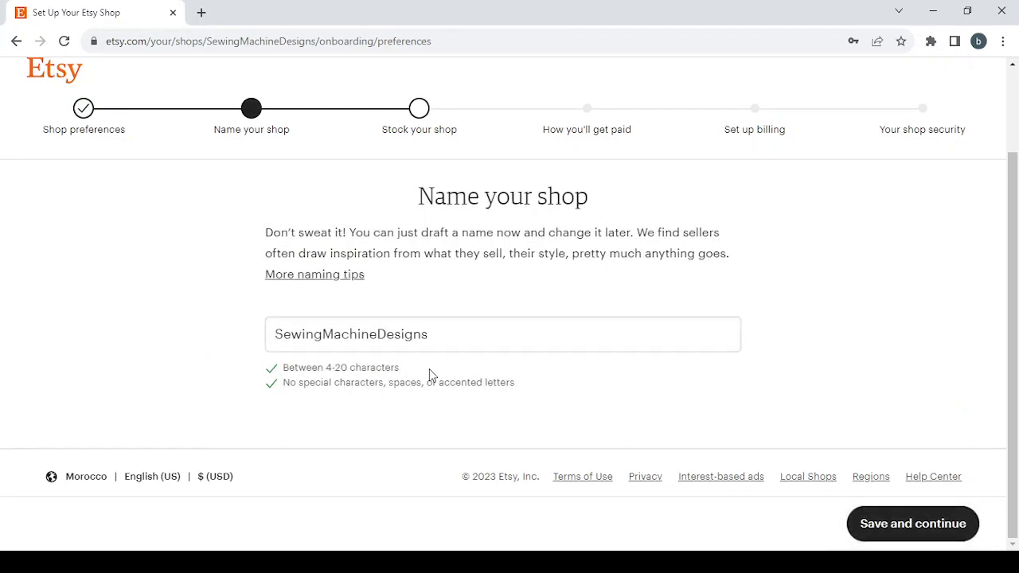
Replace the existing shop name with "Online Career Coaching Sessions"
{"action": "left_click_drag", "start_coordinate": [438, 335], "coordinate": [223, 322]}
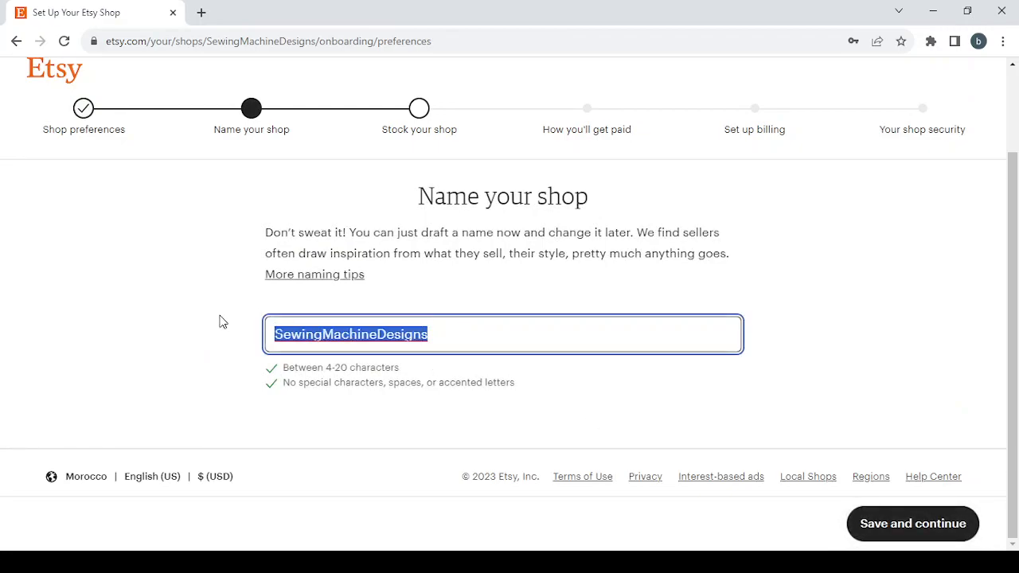
{"action": "key", "text": "BackSpace"}
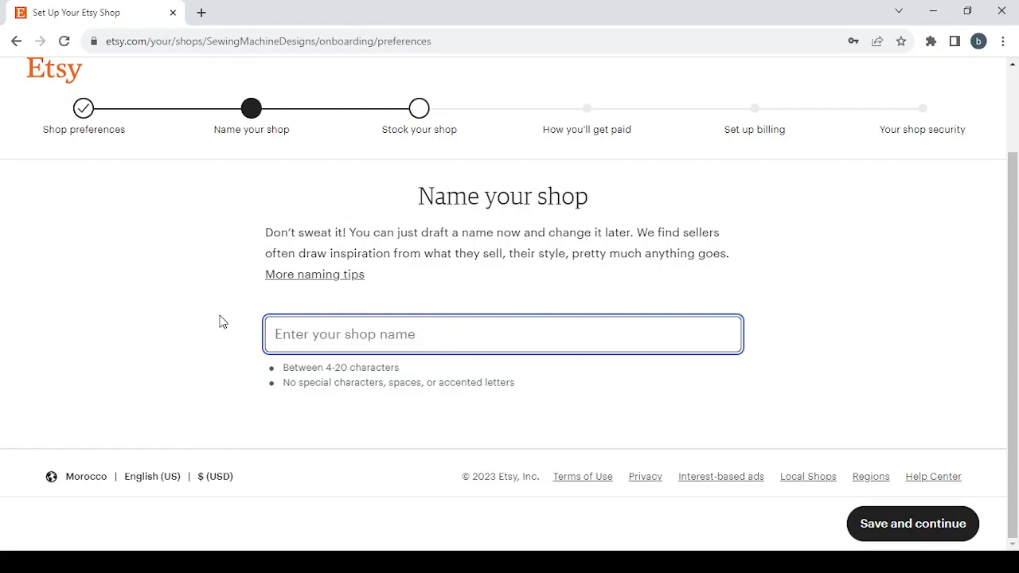
{"action": "key", "text": "ctrl+f"}
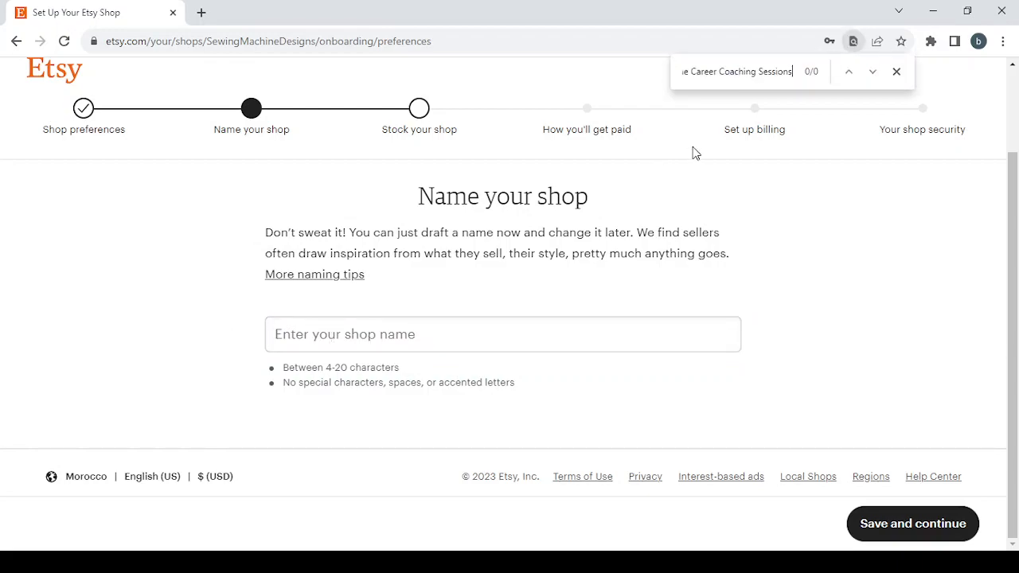
{"action": "left_click", "coordinate": [895, 73]}
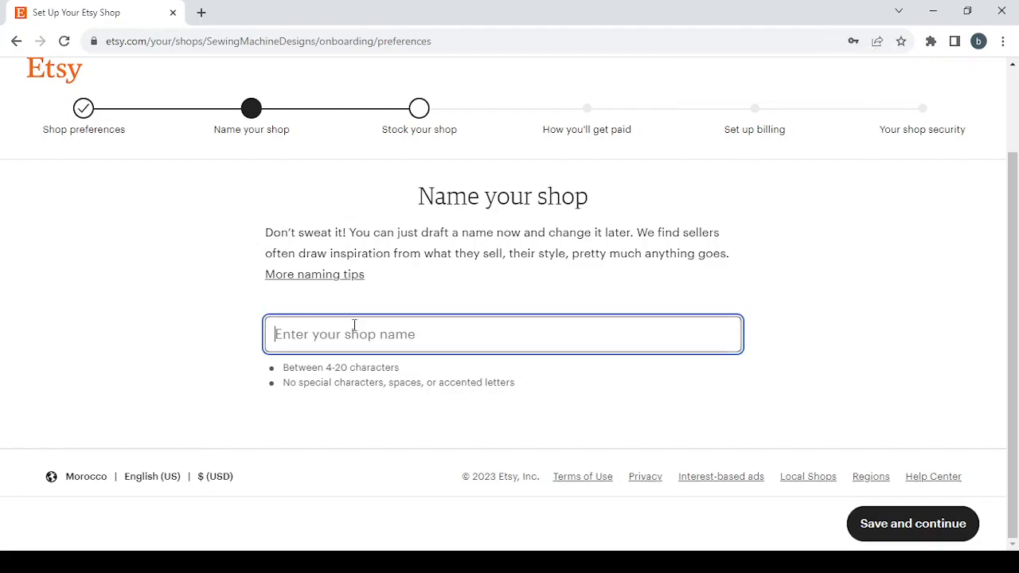
{"action": "type", "text": "Online Career Coaching Sessions"}
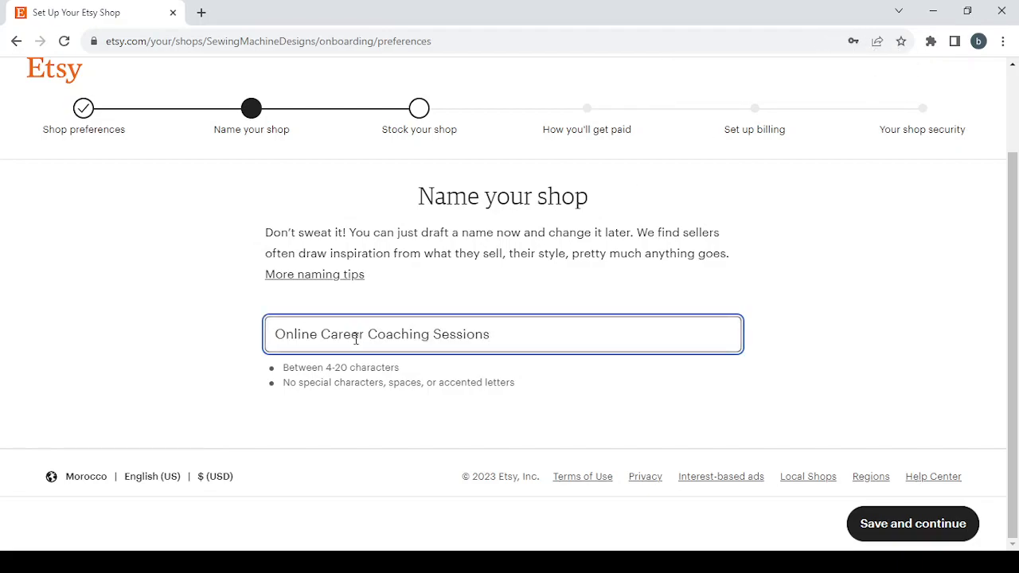
Shorten the shop name to "CareerCoachingSessions" by removing the word Online and all spaces
{"action": "left_click_drag", "start_coordinate": [321, 334], "coordinate": [274, 335]}
{"action": "left_click", "coordinate": [321, 334]}
{"action": "key", "text": "BackSpace"}
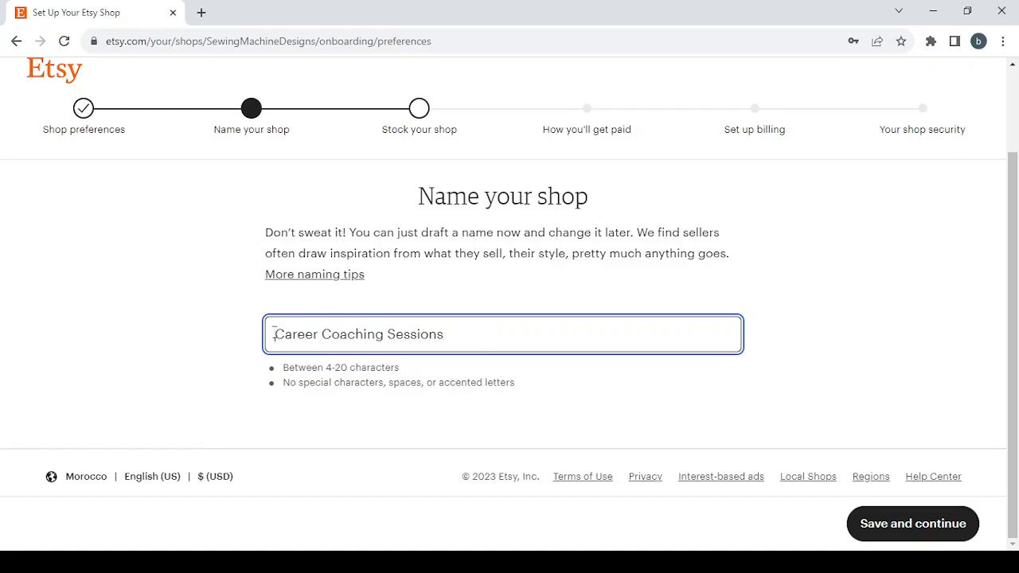
{"action": "key", "text": "BackSpace"}
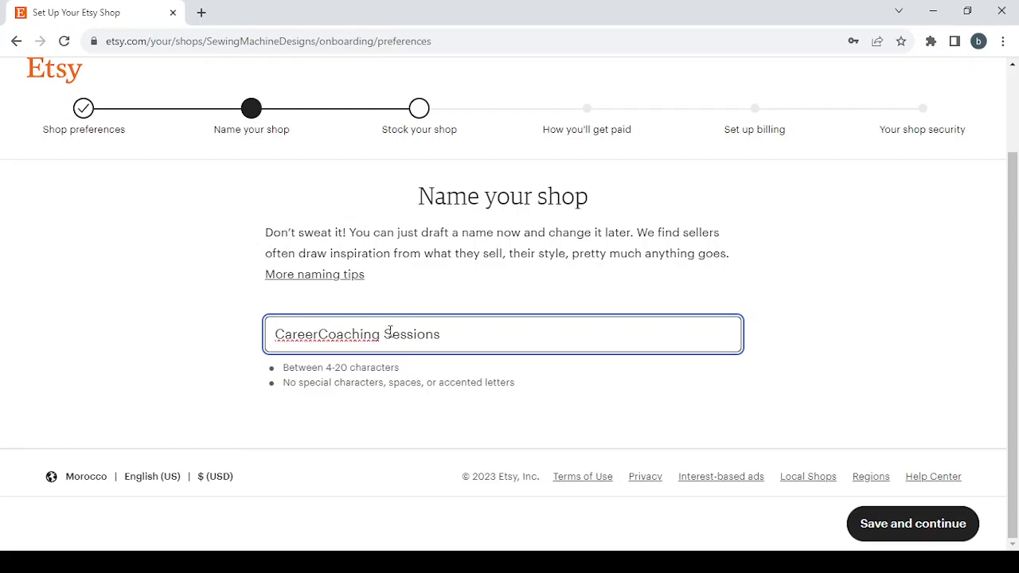
{"action": "left_click", "coordinate": [383, 333]}
{"action": "key", "text": "BackSpace"}
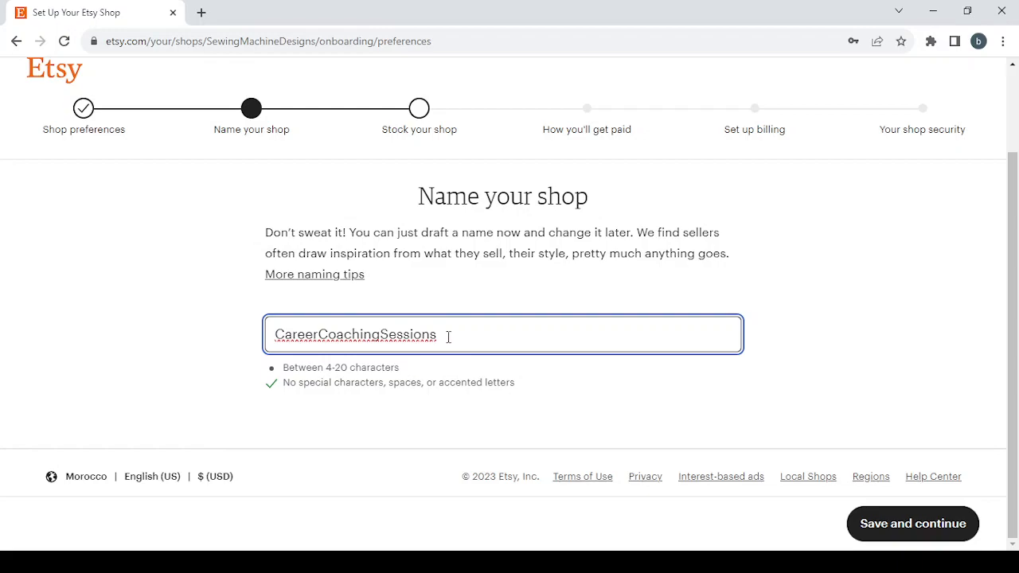
Trim the shop name to "CarerCoachingSession" and save it to continue to stocking the shop
{"action": "key", "text": "BackSpace"}
{"action": "left_click", "coordinate": [303, 331]}
{"action": "key", "text": "BackSpace"}
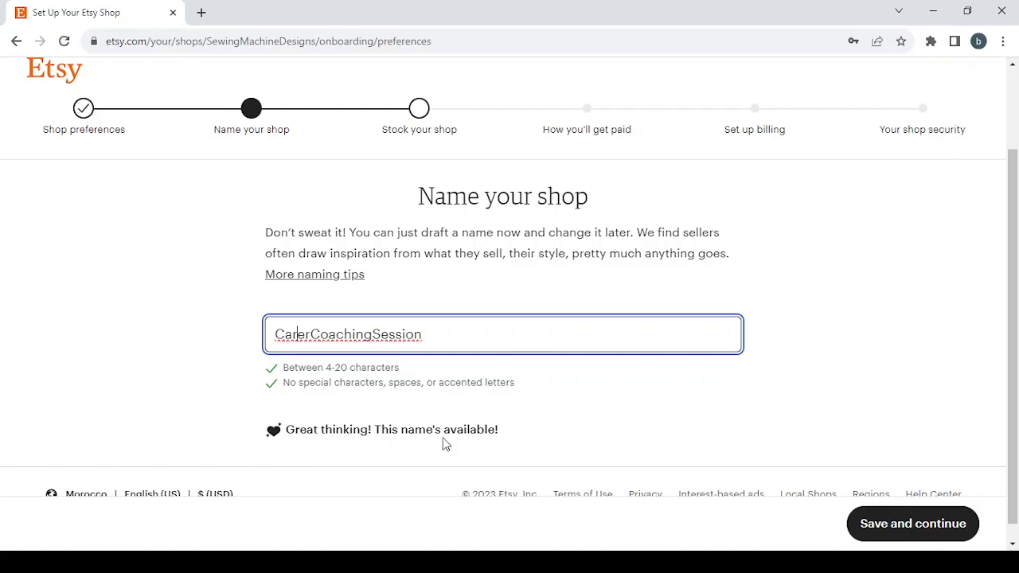
{"action": "left_click", "coordinate": [874, 520]}
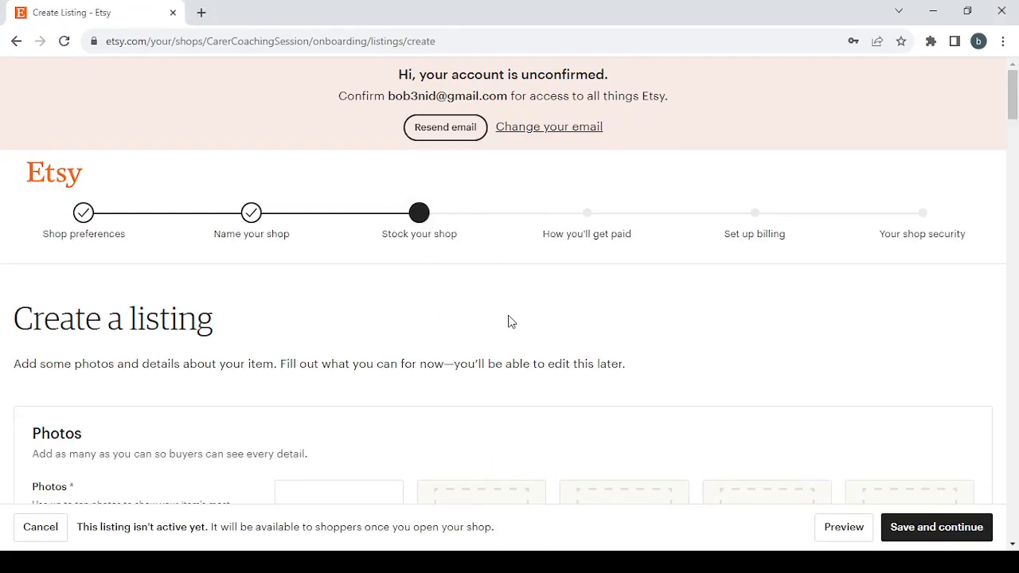
Look over the photo section of the new listing form and try to save the listing unfilled
{"action": "scroll", "coordinate": [509, 321], "scroll_direction": "down", "scroll_amount": 3}
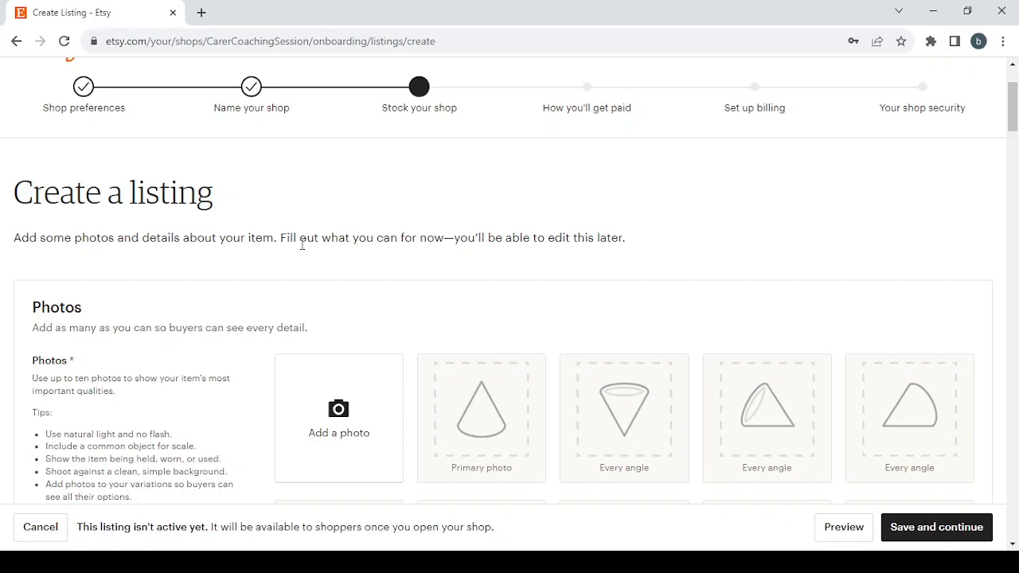
{"action": "scroll", "coordinate": [428, 296], "scroll_direction": "down", "scroll_amount": 1}
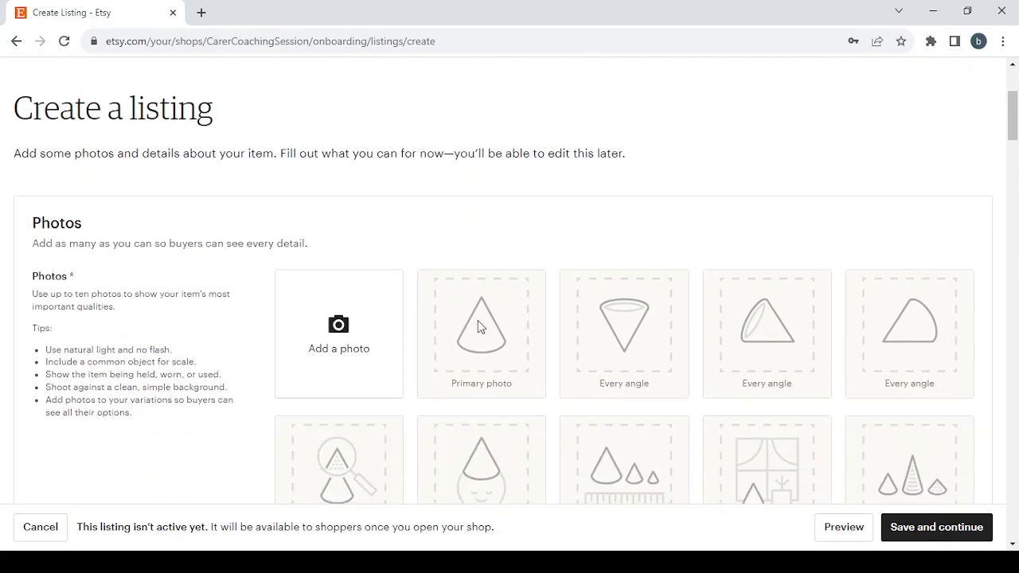
{"action": "scroll", "coordinate": [478, 326], "scroll_direction": "up", "scroll_amount": 3}
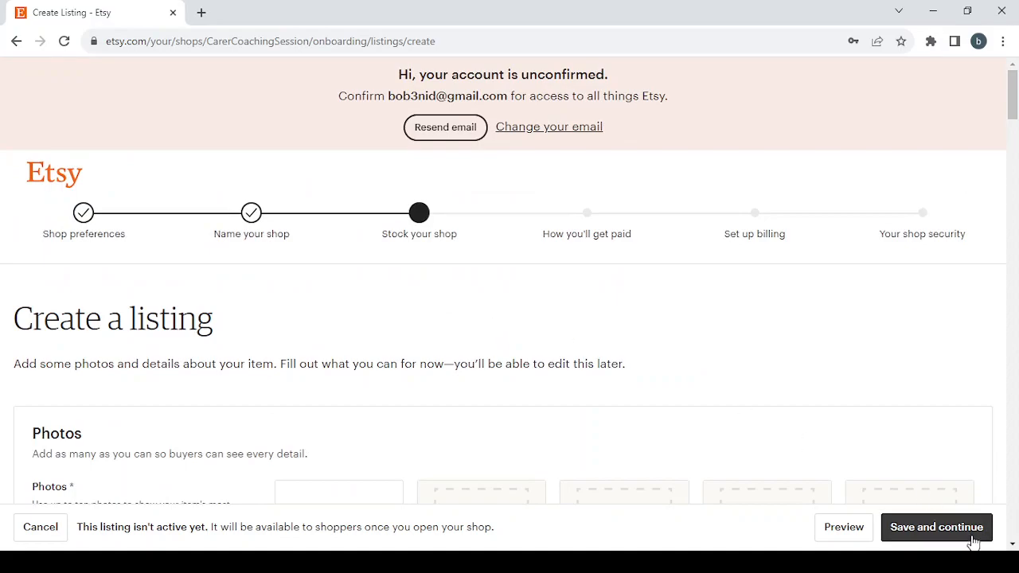
{"action": "left_click", "coordinate": [969, 530]}
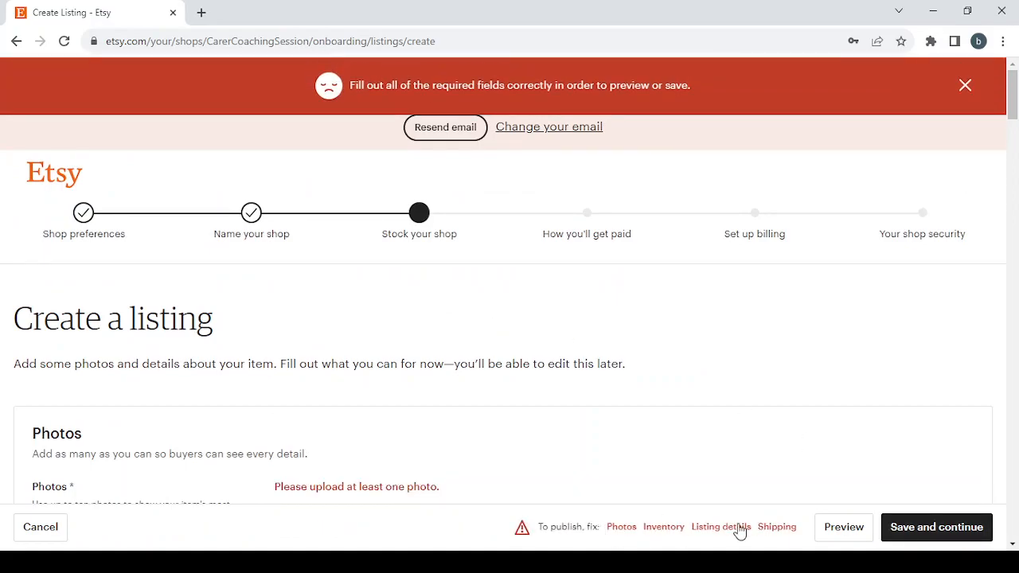
Examine the required fields in the listing's Photos, Inventory, Listing details and Shipping sections
{"action": "left_click", "coordinate": [620, 530]}
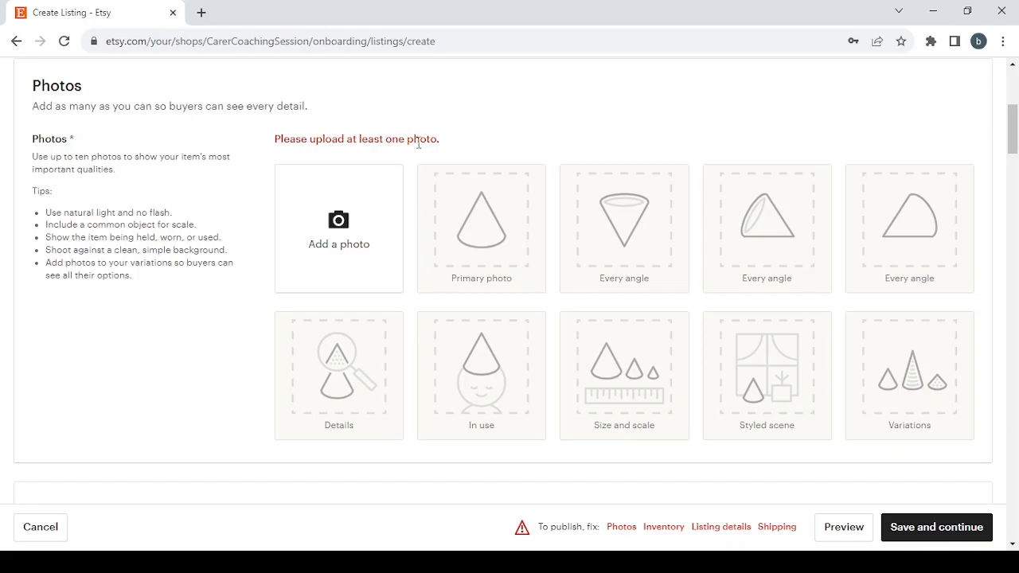
{"action": "left_click", "coordinate": [657, 529]}
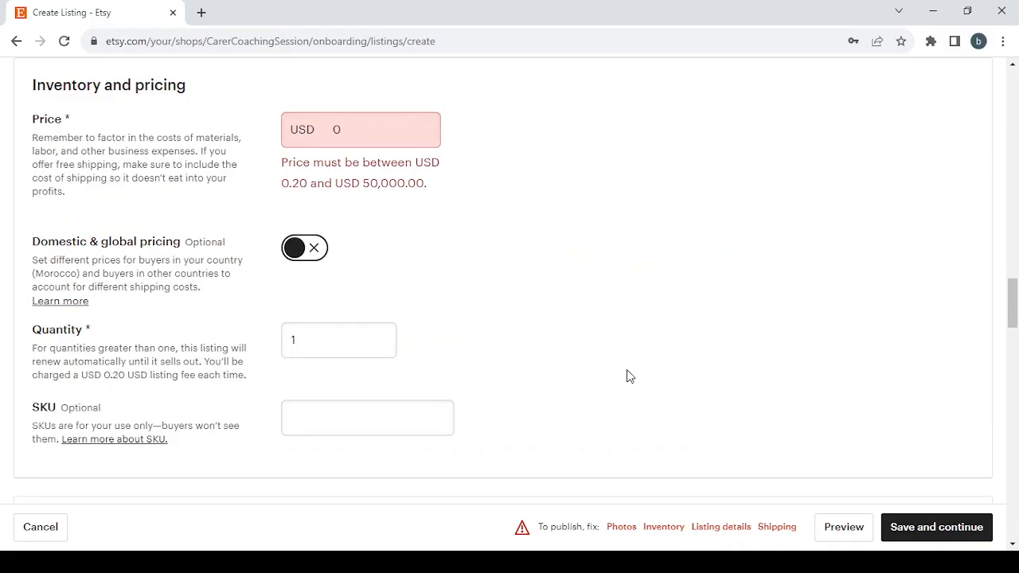
{"action": "left_click", "coordinate": [716, 529]}
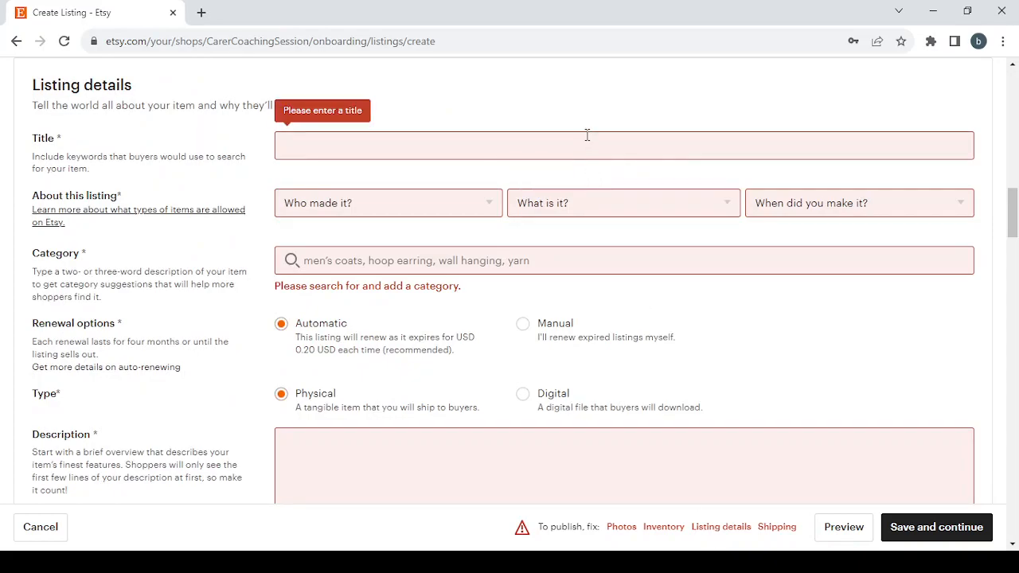
{"action": "scroll", "coordinate": [583, 226], "scroll_direction": "down", "scroll_amount": 3}
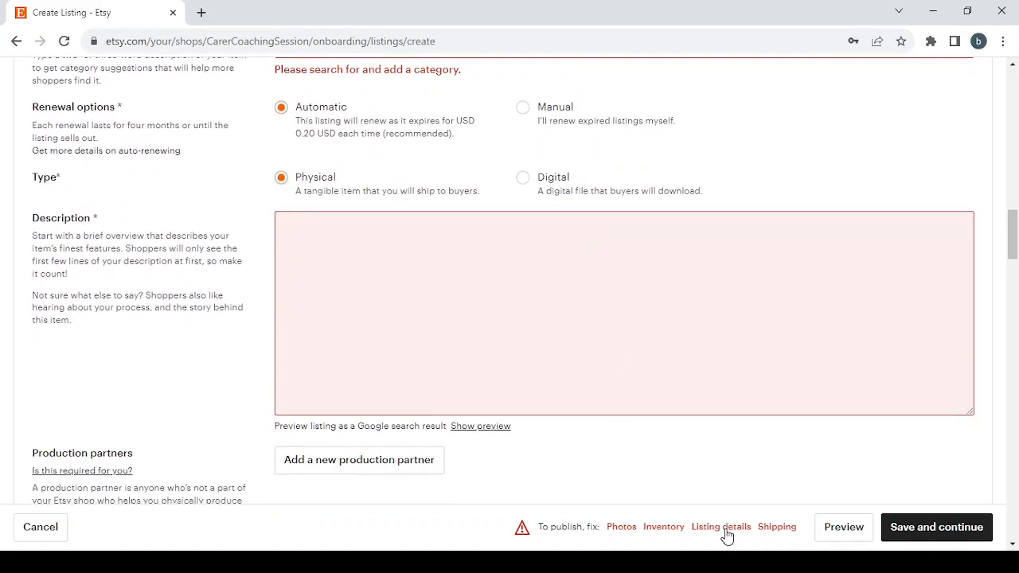
{"action": "left_click", "coordinate": [771, 529]}
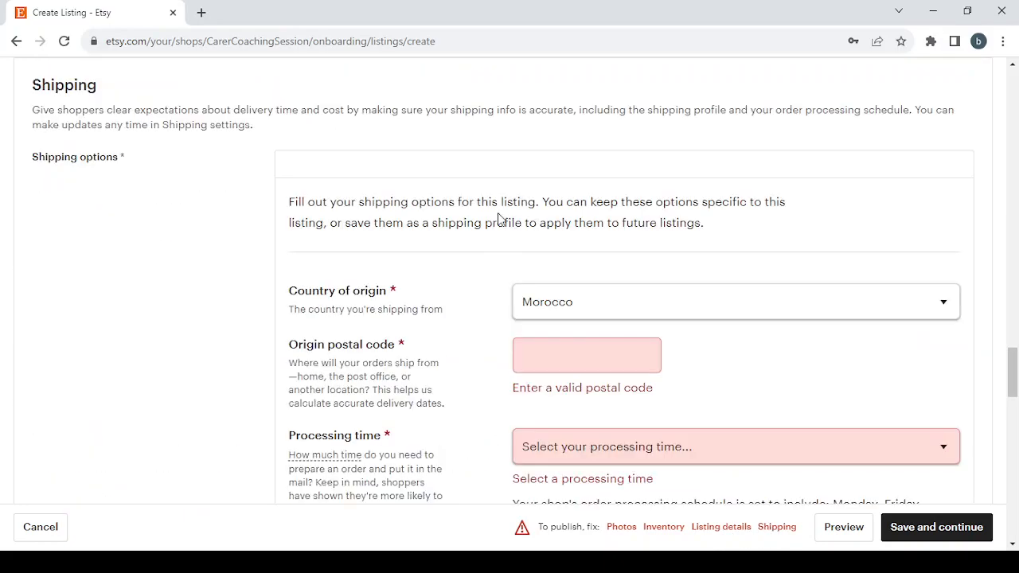
{"action": "scroll", "coordinate": [498, 219], "scroll_direction": "down", "scroll_amount": 3}
{"action": "scroll", "coordinate": [498, 217], "scroll_direction": "down", "scroll_amount": 1}
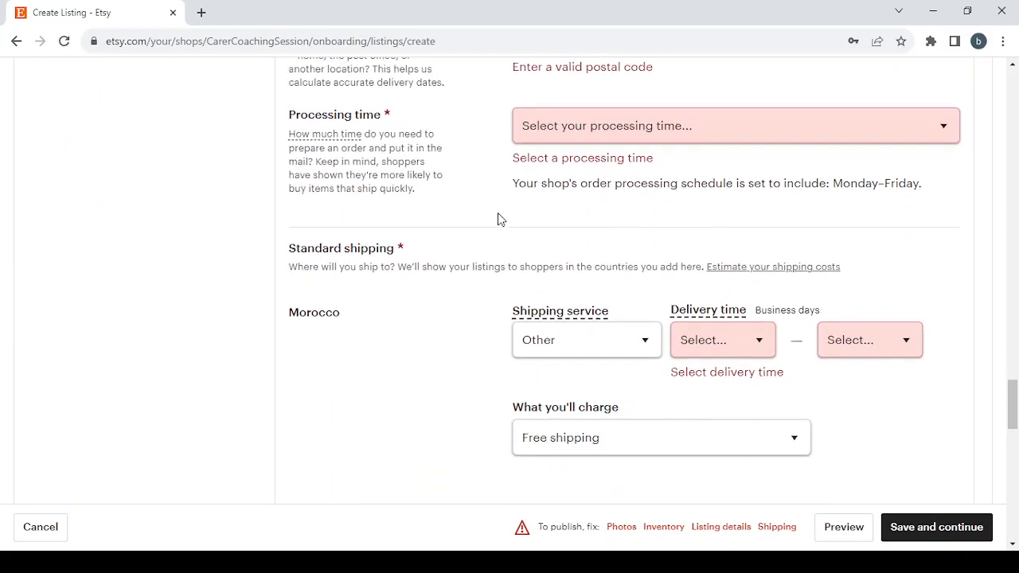
{"action": "scroll", "coordinate": [498, 218], "scroll_direction": "up", "scroll_amount": 2}
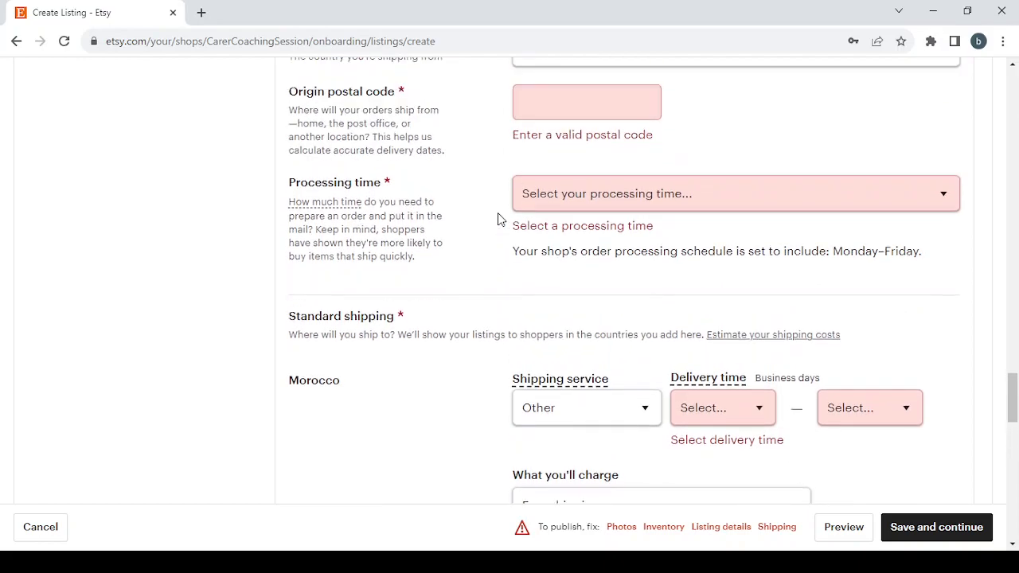
Return to the Photos section and read its photo tips and the quick tips for the listing video
{"action": "left_click", "coordinate": [619, 530]}
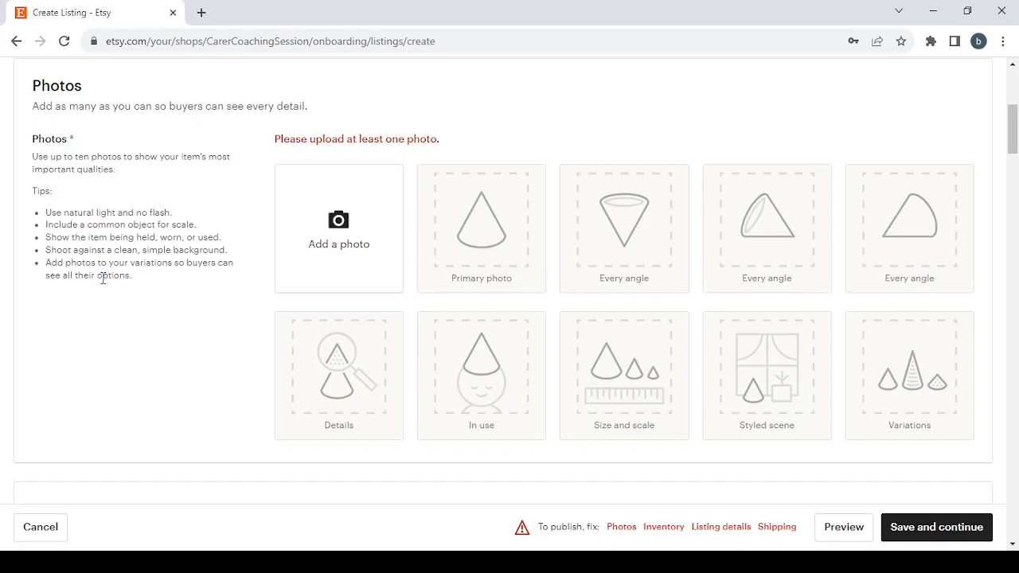
{"action": "scroll", "coordinate": [103, 278], "scroll_direction": "down", "scroll_amount": 4}
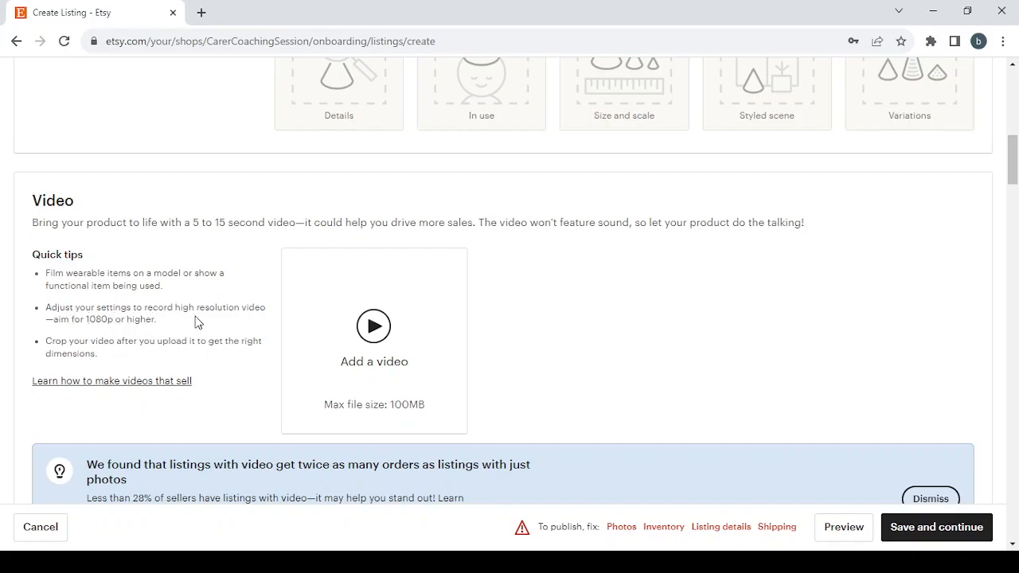
{"action": "scroll", "coordinate": [216, 322], "scroll_direction": "down", "scroll_amount": 1}
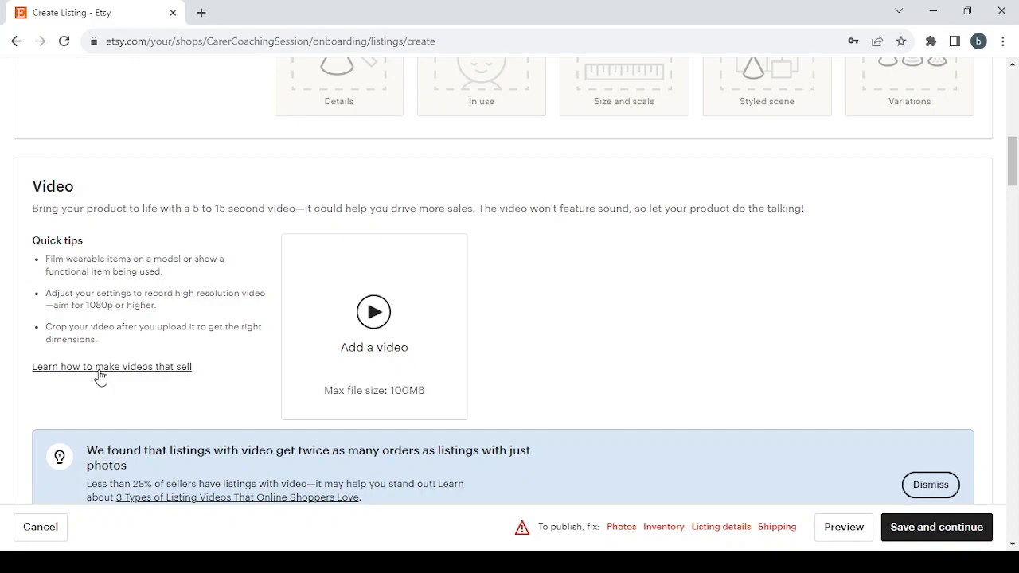
{"action": "scroll", "coordinate": [543, 312], "scroll_direction": "down", "scroll_amount": 5}
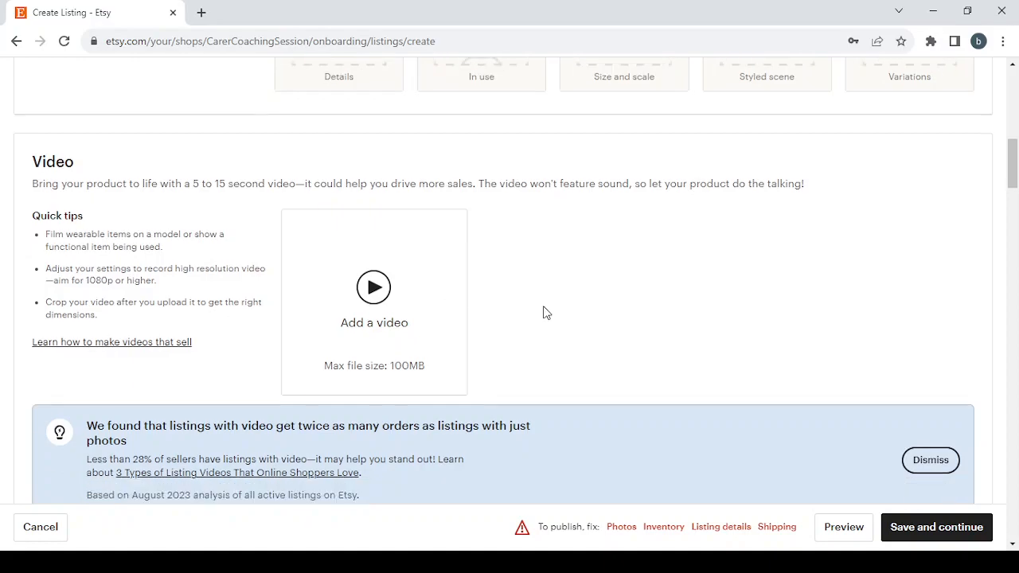
Enter "Online Career Coaching Sessions" as the title in the listing details
{"action": "scroll", "coordinate": [547, 313], "scroll_direction": "down", "scroll_amount": 1}
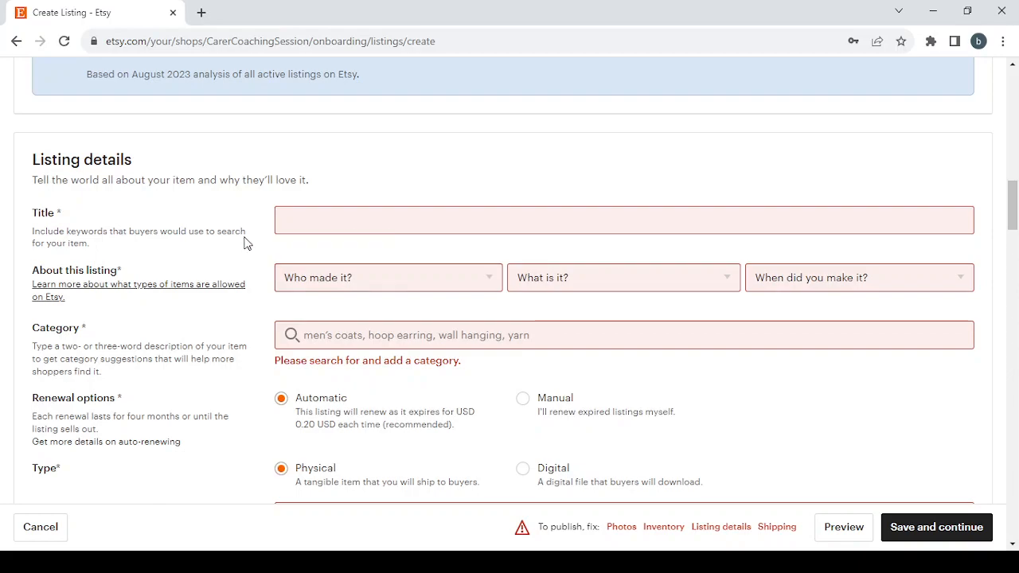
{"action": "left_click", "coordinate": [327, 218]}
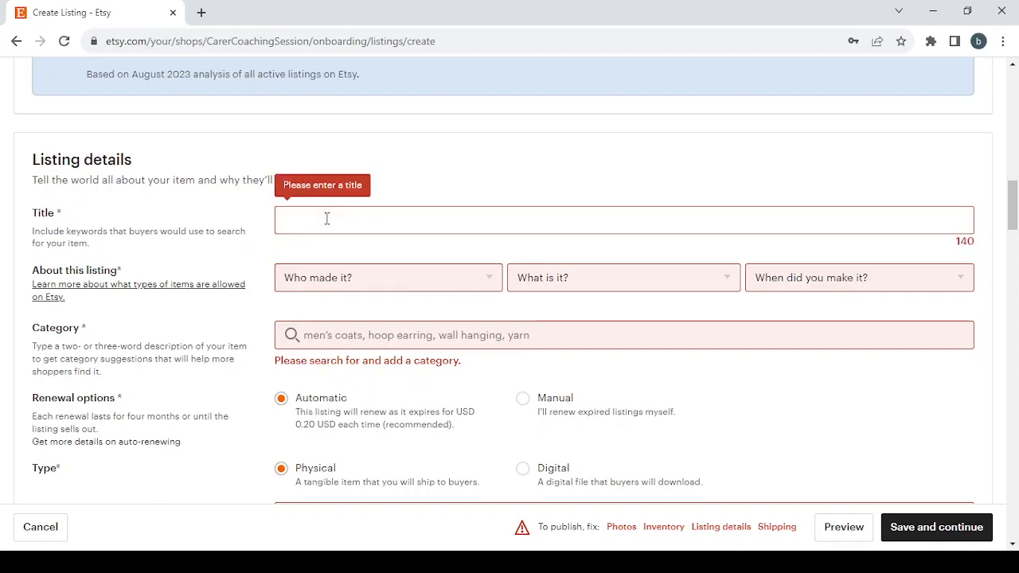
{"action": "type", "text": "Online Career Coaching Sessions"}
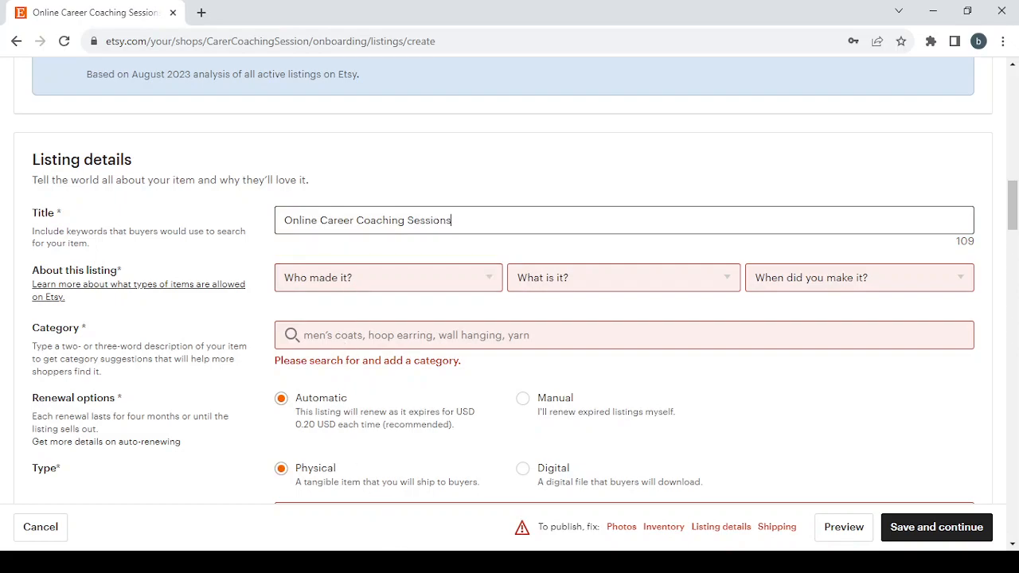
{"action": "key", "text": "alt+Tab"}
{"action": "key", "text": "alt+Tab"}
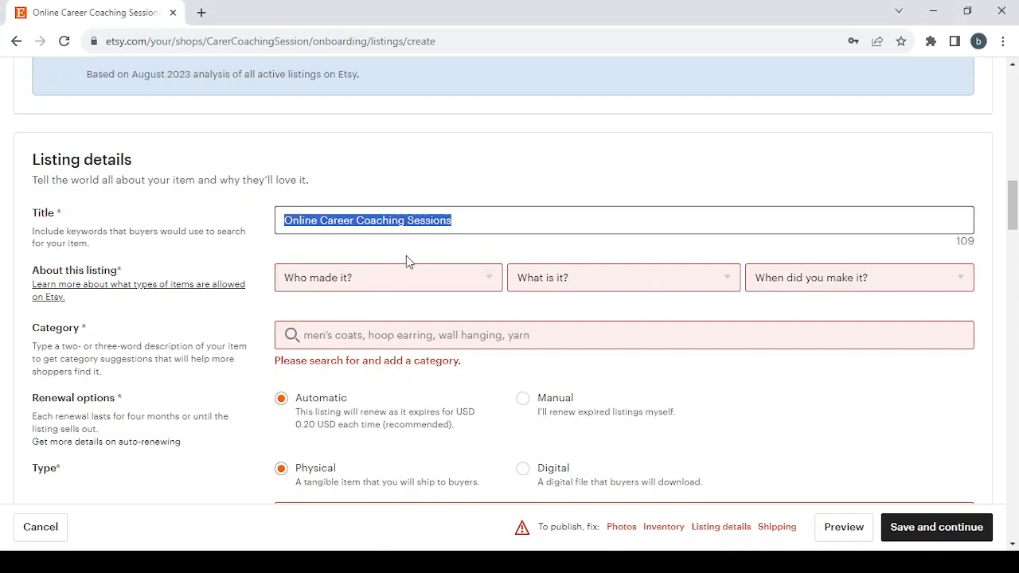
Describe the listing as made by "I did", being "A finished product" and made in "2020 - 2023"
{"action": "left_click", "coordinate": [420, 277]}
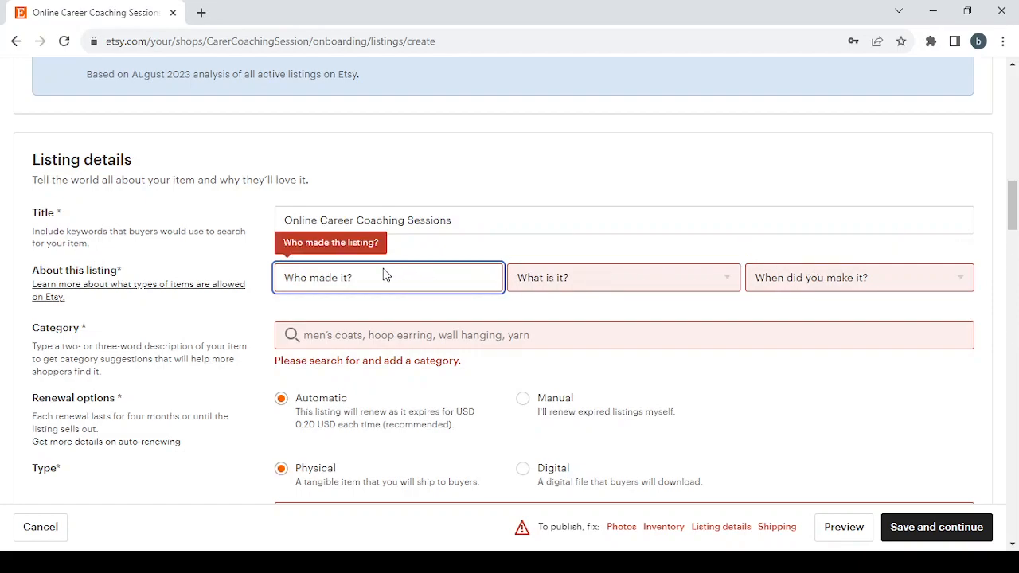
{"action": "left_click", "coordinate": [366, 327]}
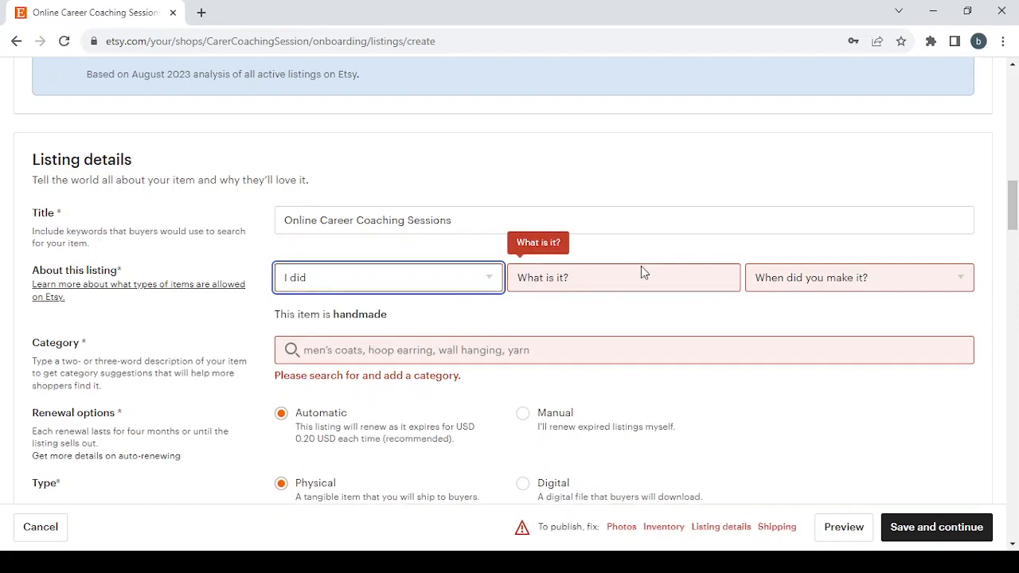
{"action": "left_click", "coordinate": [641, 267]}
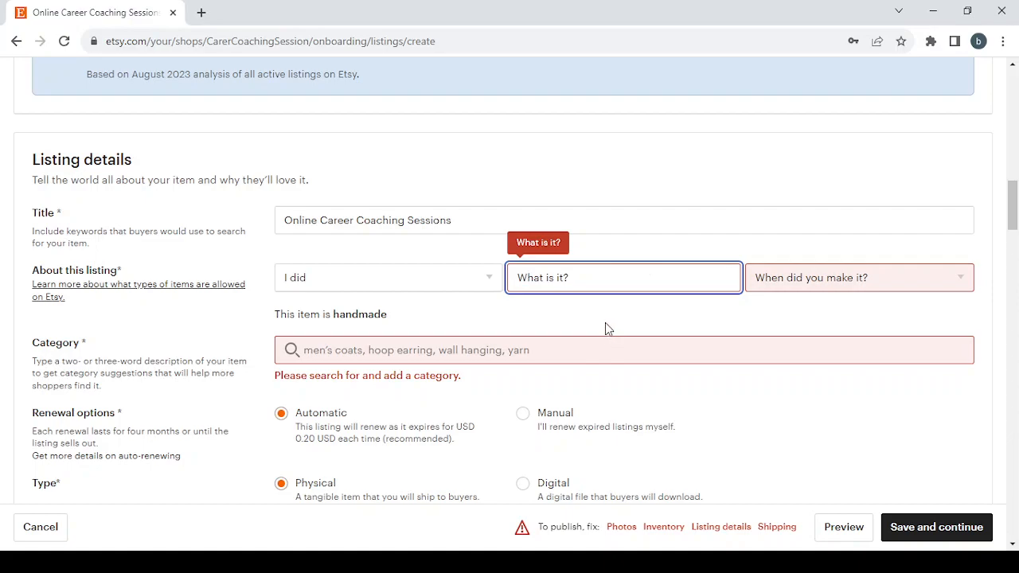
{"action": "key", "text": "Down"}
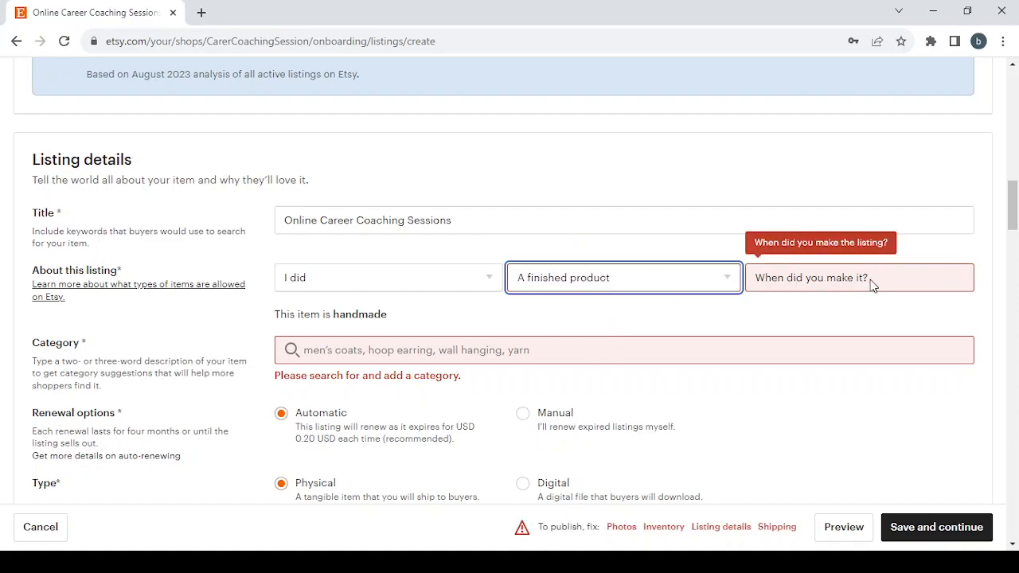
{"action": "left_click", "coordinate": [870, 277]}
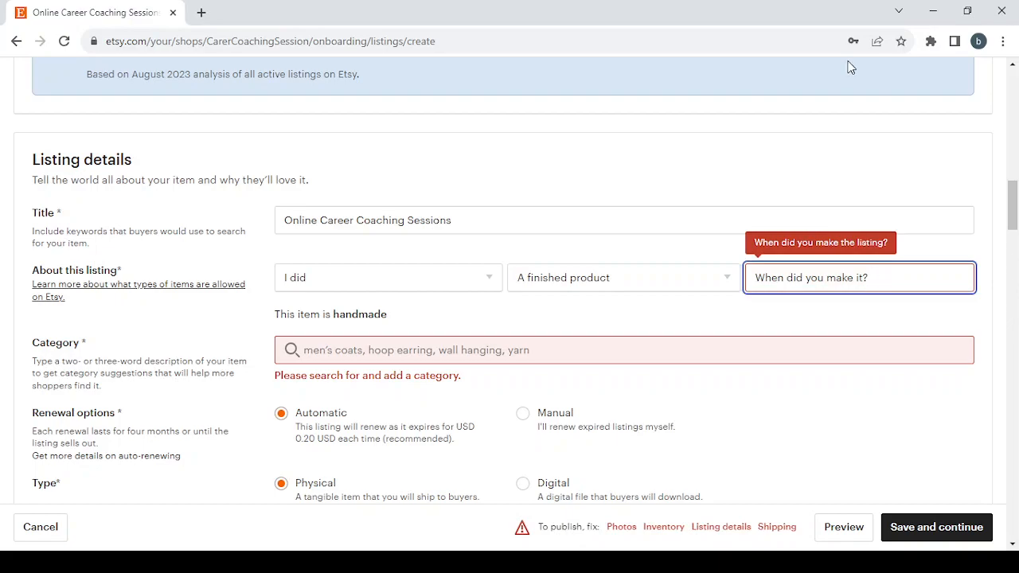
{"action": "left_click", "coordinate": [645, 165]}
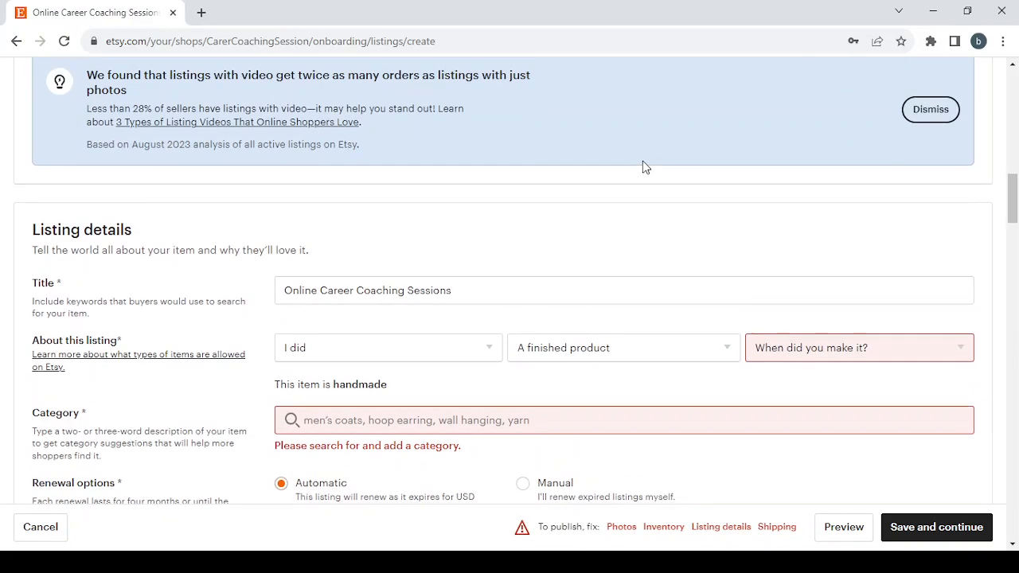
{"action": "scroll", "coordinate": [723, 245], "scroll_direction": "down", "scroll_amount": 2}
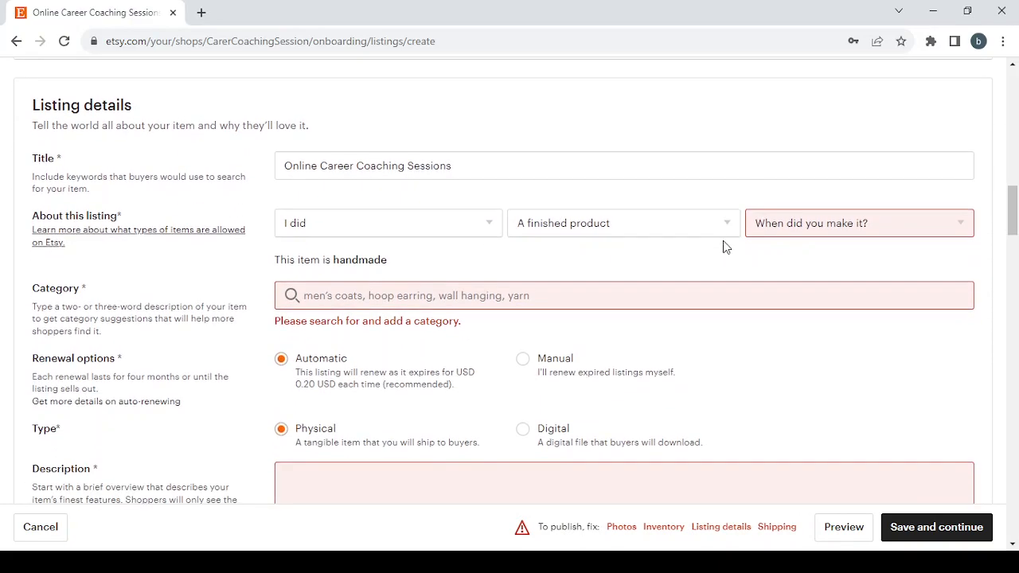
{"action": "left_click", "coordinate": [834, 226]}
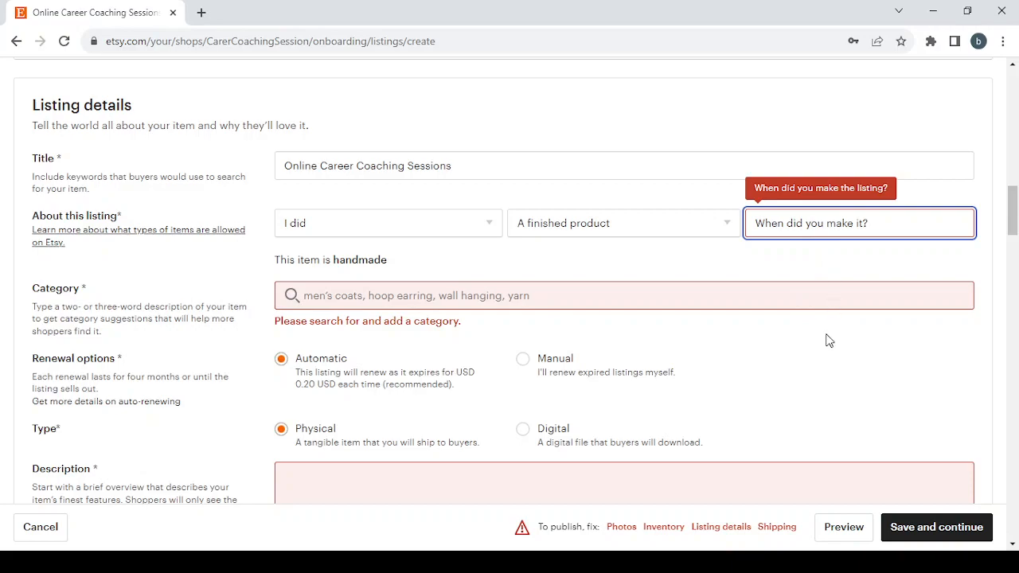
{"action": "left_click", "coordinate": [817, 295]}
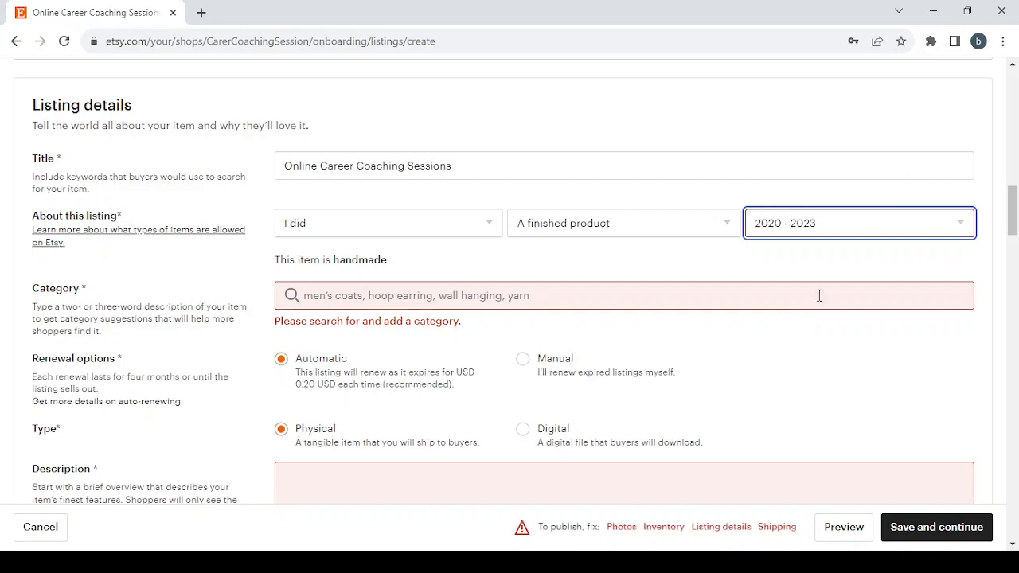
Search the listing's category for "Online Career Coaching Sessions" and choose the suggestion in Templates
{"action": "left_click", "coordinate": [343, 295]}
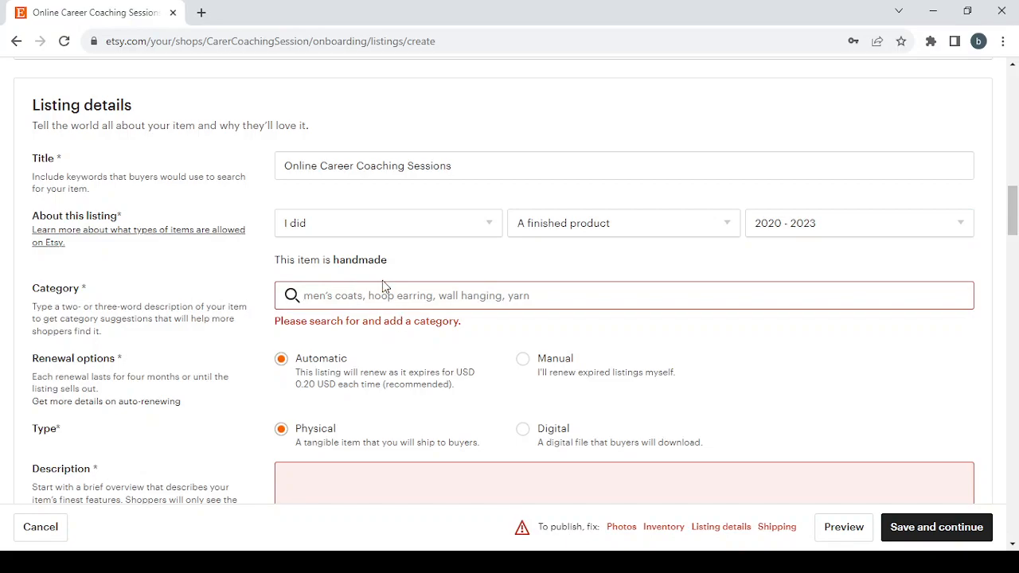
{"action": "type", "text": "Online Career Coaching Sessions"}
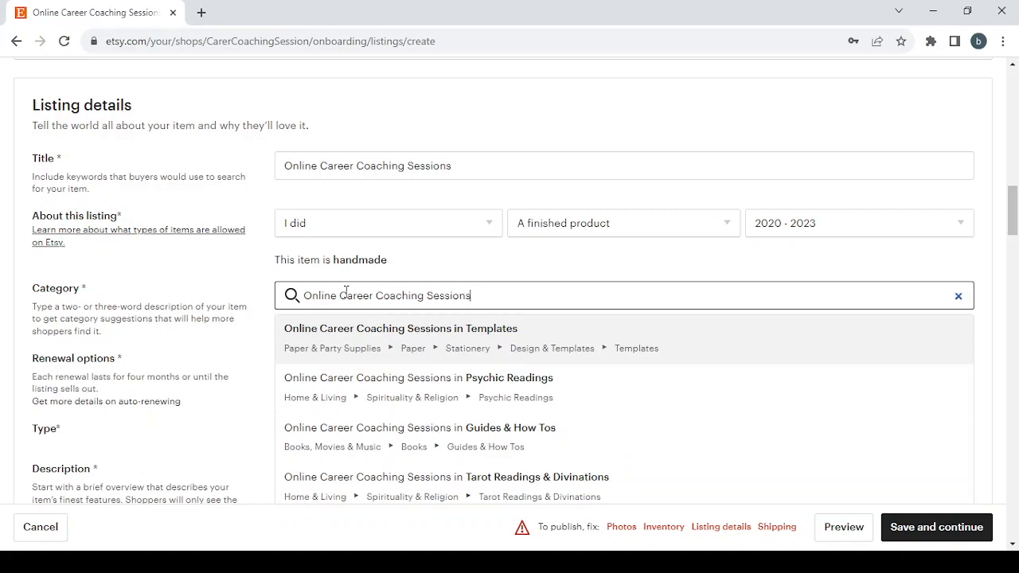
{"action": "scroll", "coordinate": [519, 420], "scroll_direction": "down", "scroll_amount": 2}
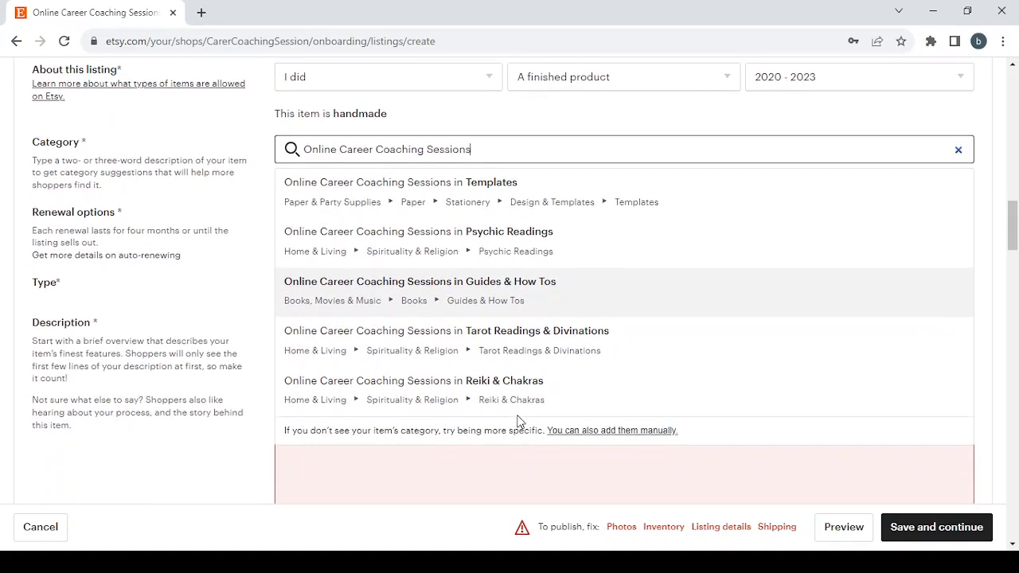
{"action": "scroll", "coordinate": [517, 420], "scroll_direction": "up", "scroll_amount": 2}
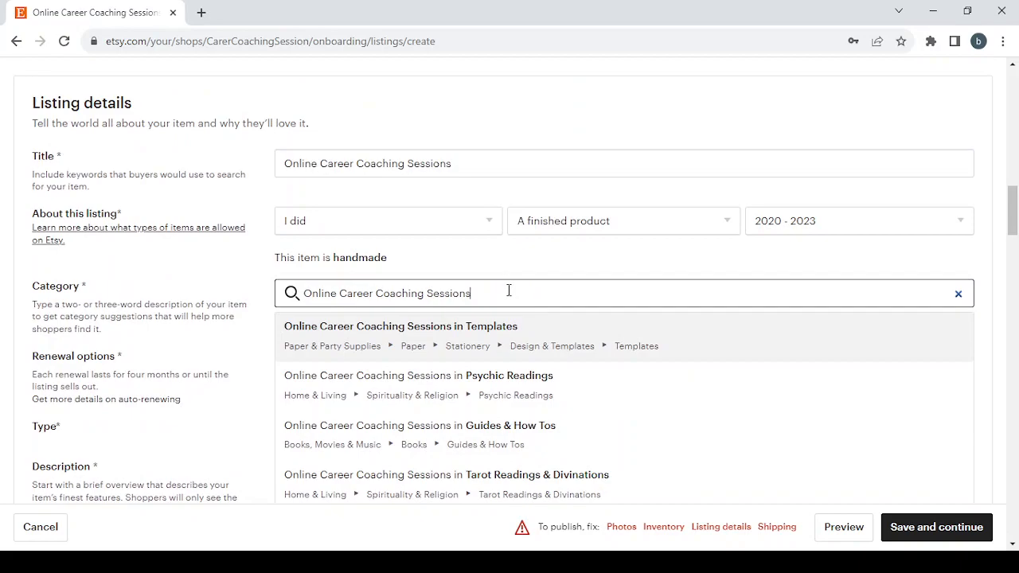
{"action": "key", "text": "Return"}
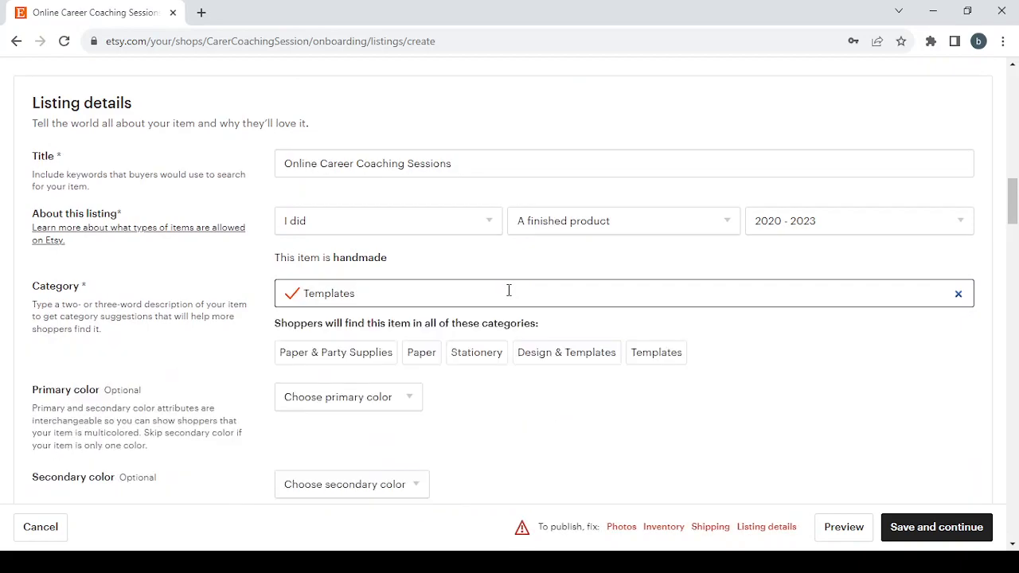
Examine the choices for the optional primary color, secondary color, occasion and holiday attributes, leaving them unset
{"action": "scroll", "coordinate": [508, 290], "scroll_direction": "down", "scroll_amount": 2}
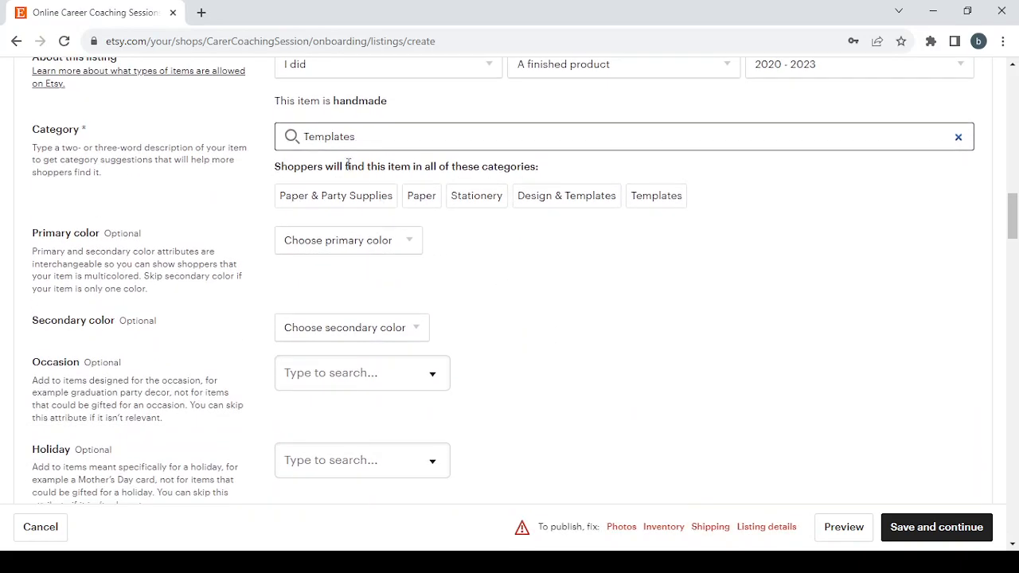
{"action": "scroll", "coordinate": [218, 257], "scroll_direction": "down", "scroll_amount": 2}
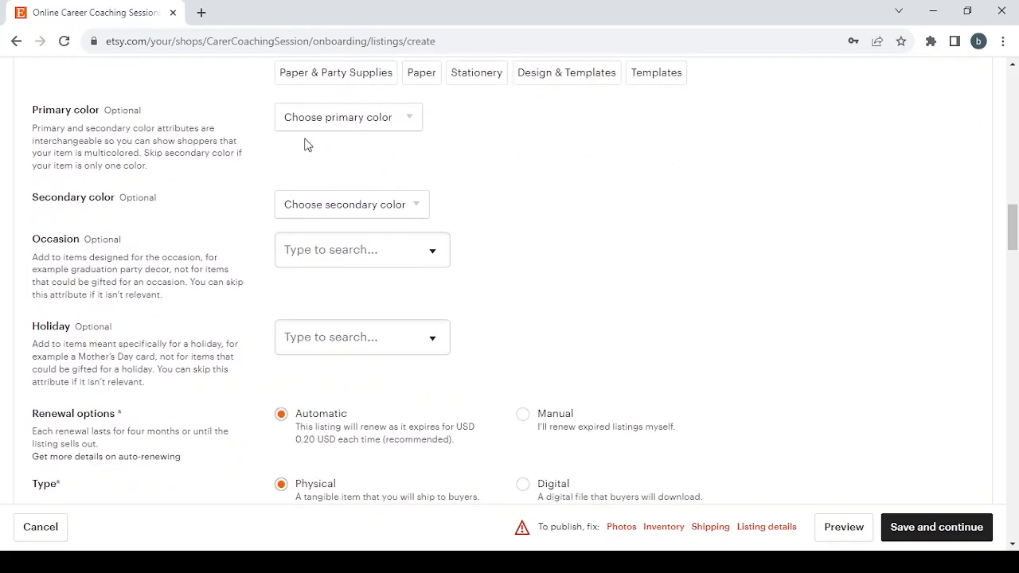
{"action": "left_click", "coordinate": [404, 118]}
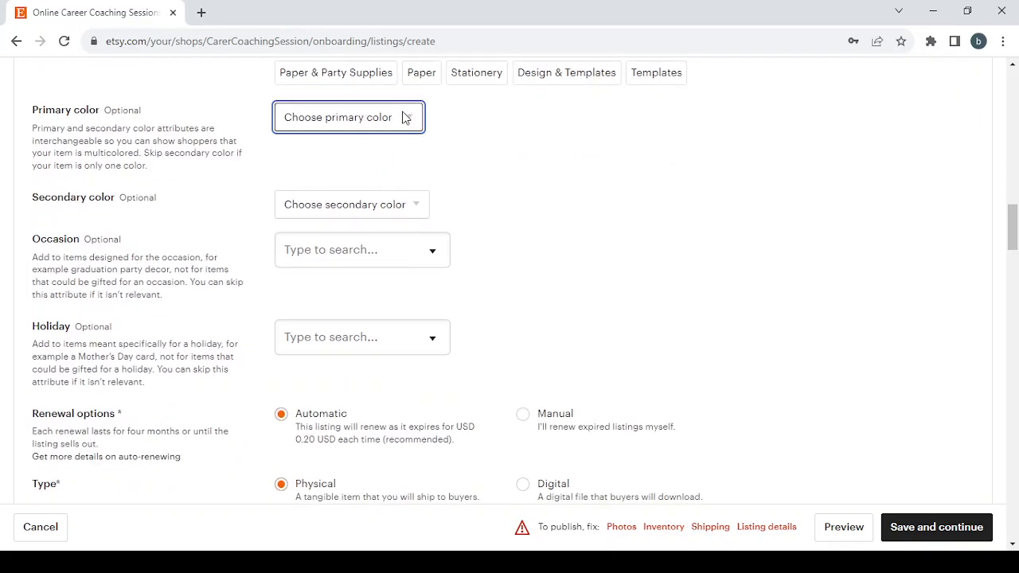
{"action": "left_click", "coordinate": [372, 200]}
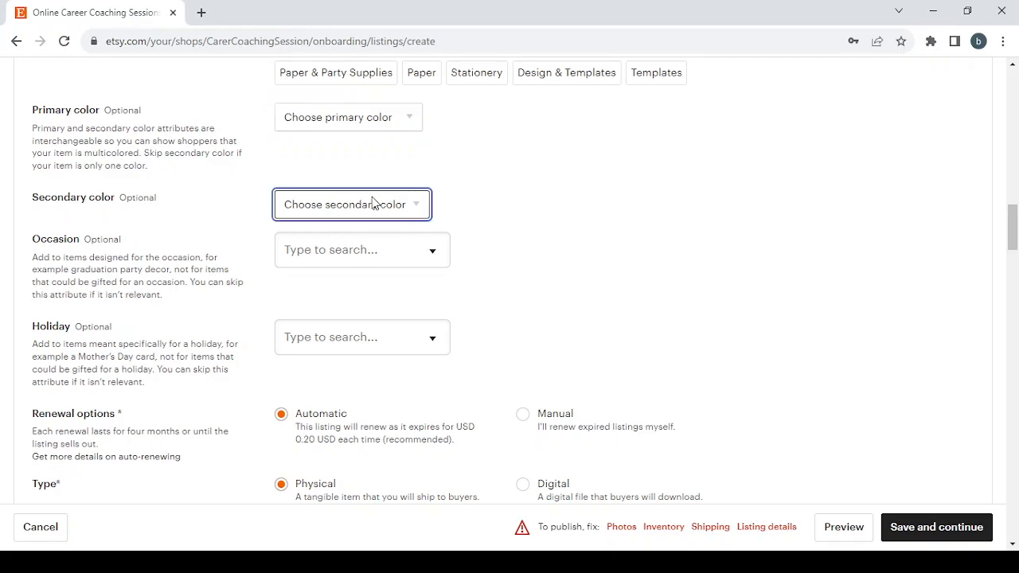
{"action": "left_click", "coordinate": [372, 243]}
{"action": "left_click", "coordinate": [532, 263]}
{"action": "left_click", "coordinate": [397, 336]}
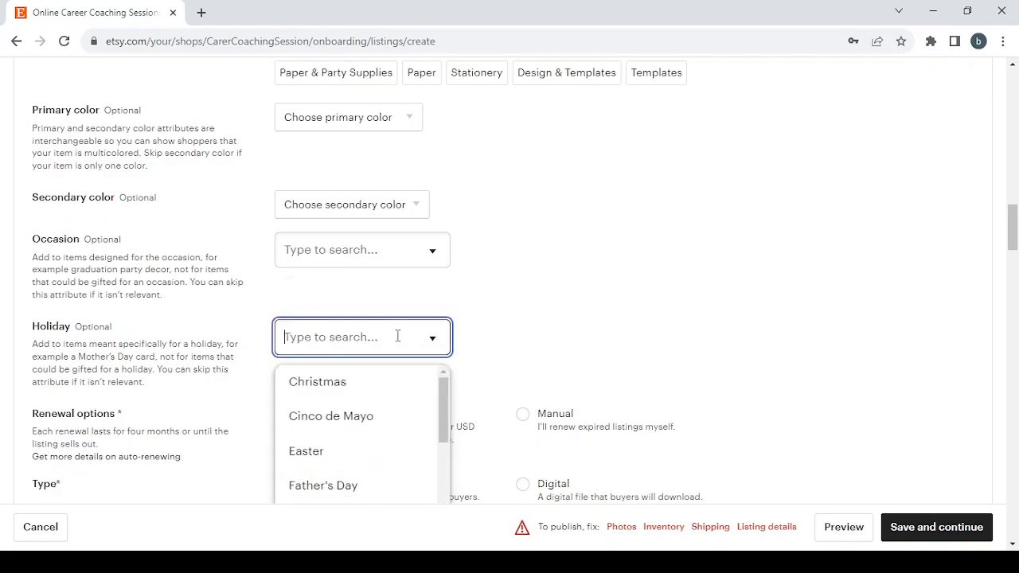
{"action": "scroll", "coordinate": [398, 334], "scroll_direction": "down", "scroll_amount": 1}
{"action": "scroll", "coordinate": [385, 382], "scroll_direction": "down", "scroll_amount": 1}
{"action": "scroll", "coordinate": [384, 393], "scroll_direction": "down", "scroll_amount": 5}
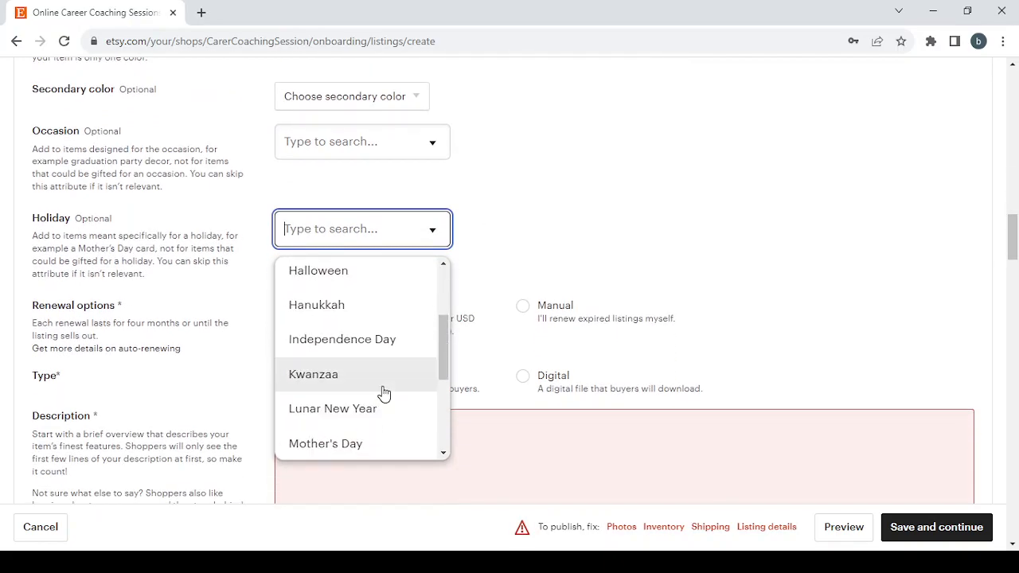
{"action": "scroll", "coordinate": [382, 393], "scroll_direction": "up", "scroll_amount": 6}
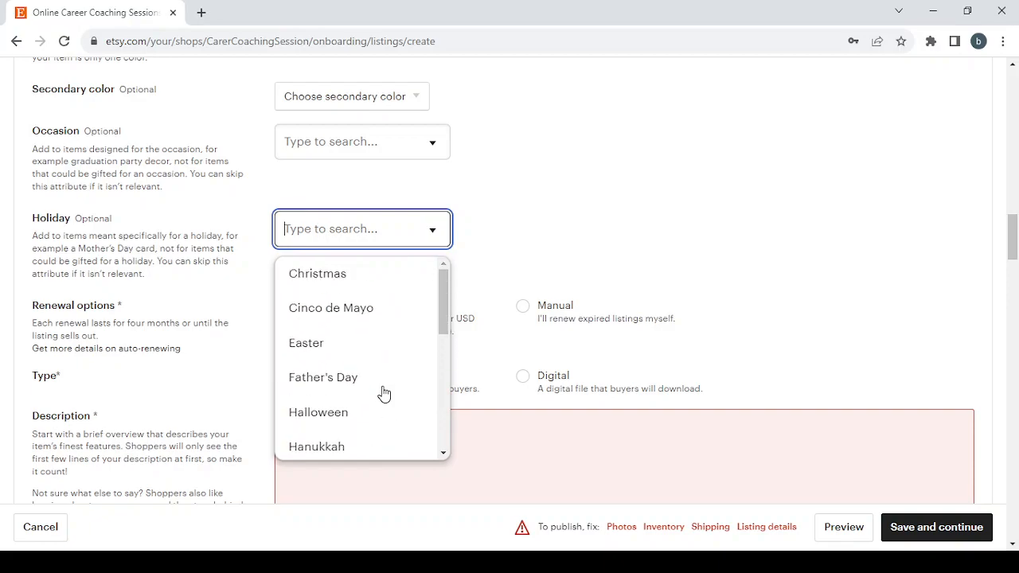
{"action": "left_click", "coordinate": [537, 240]}
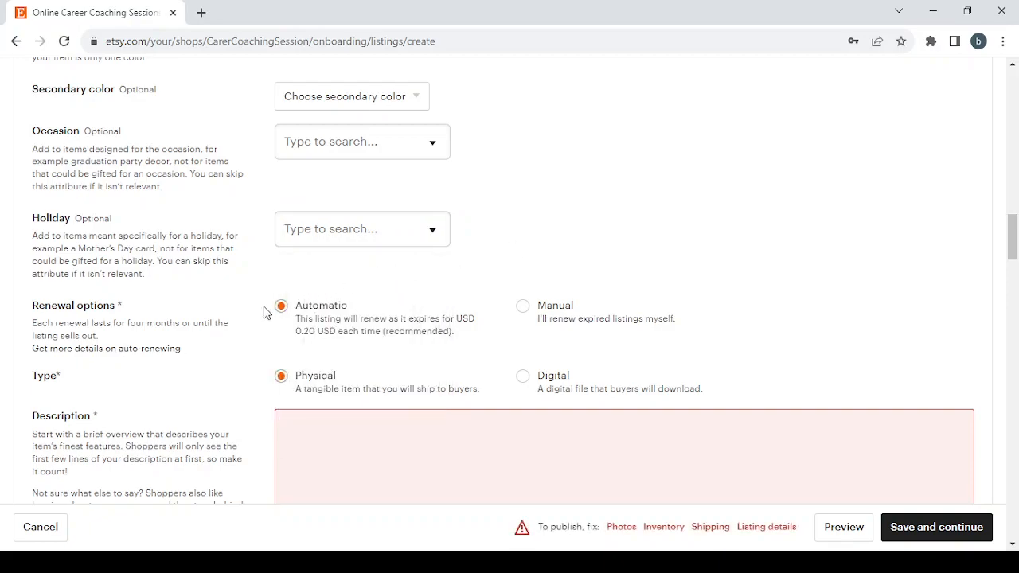
Set the listing's renewal option to Manual and its type to Digital
{"action": "scroll", "coordinate": [262, 311], "scroll_direction": "down", "scroll_amount": 1}
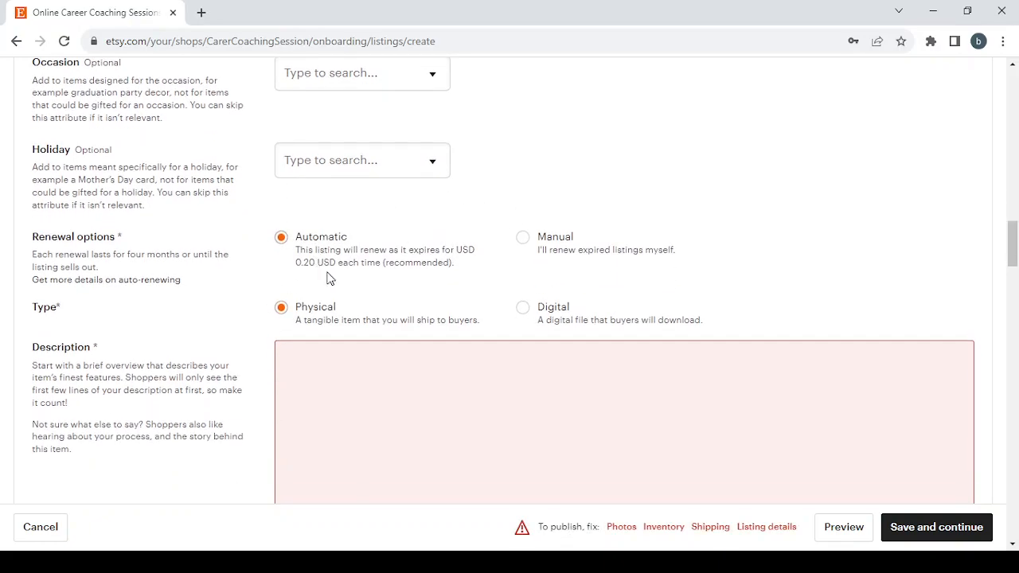
{"action": "key", "text": "alt+Tab"}
{"action": "left_click", "coordinate": [525, 240]}
{"action": "left_click", "coordinate": [522, 308]}
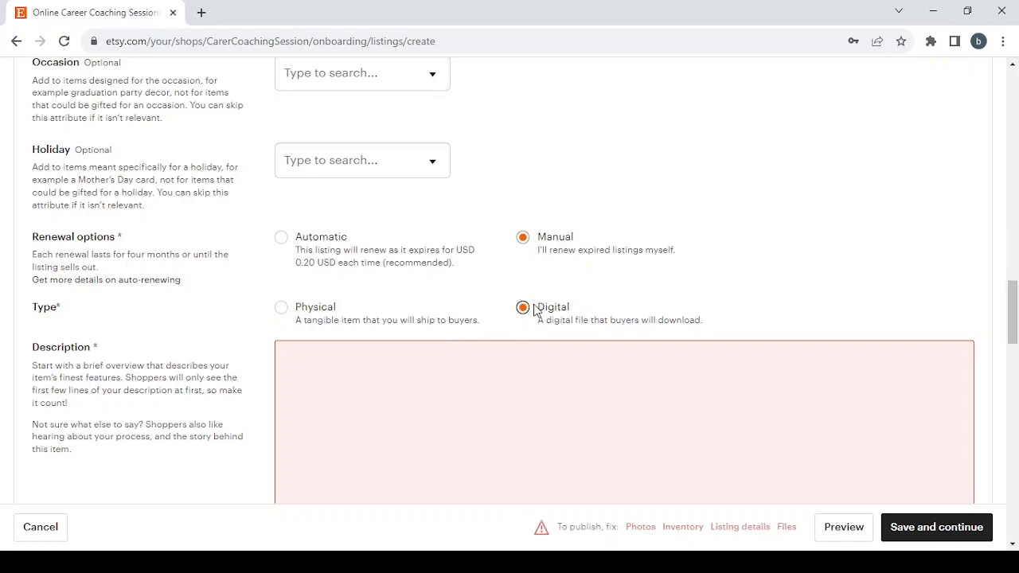
Review the remaining listing fields from Description through Tags, Inventory and pricing and Personalization to Digital files, including the file upload option
{"action": "scroll", "coordinate": [357, 315], "scroll_direction": "down", "scroll_amount": 2}
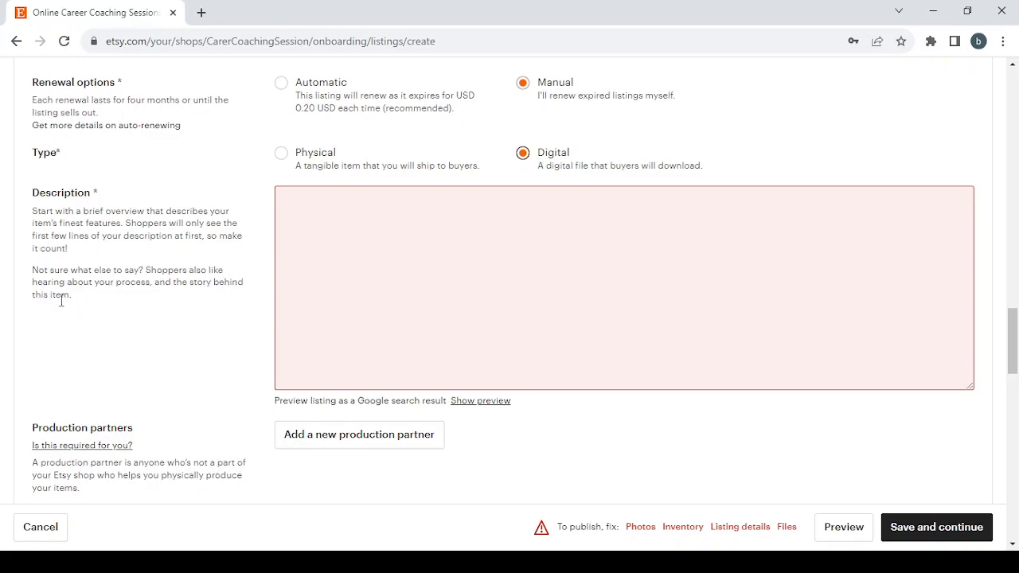
{"action": "left_click", "coordinate": [346, 335]}
{"action": "scroll", "coordinate": [346, 335], "scroll_direction": "down", "scroll_amount": 6}
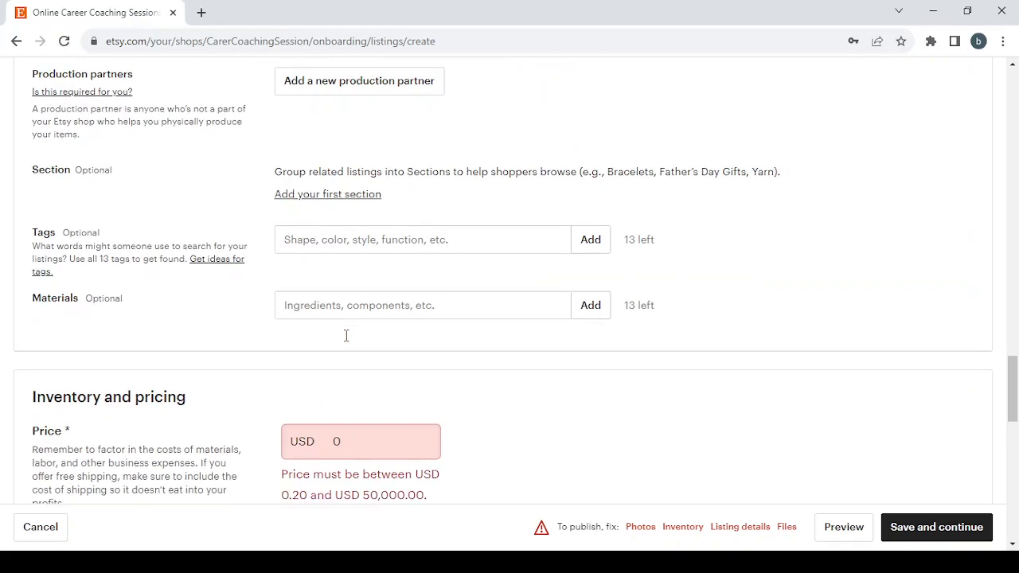
{"action": "scroll", "coordinate": [345, 340], "scroll_direction": "down", "scroll_amount": 1}
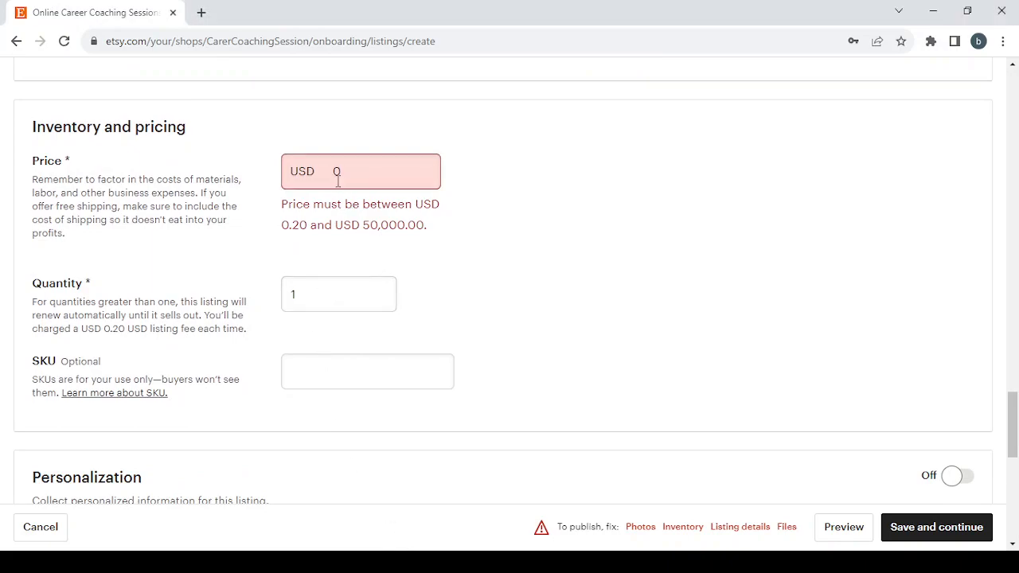
{"action": "scroll", "coordinate": [566, 280], "scroll_direction": "down", "scroll_amount": 4}
{"action": "scroll", "coordinate": [568, 284], "scroll_direction": "down", "scroll_amount": 1}
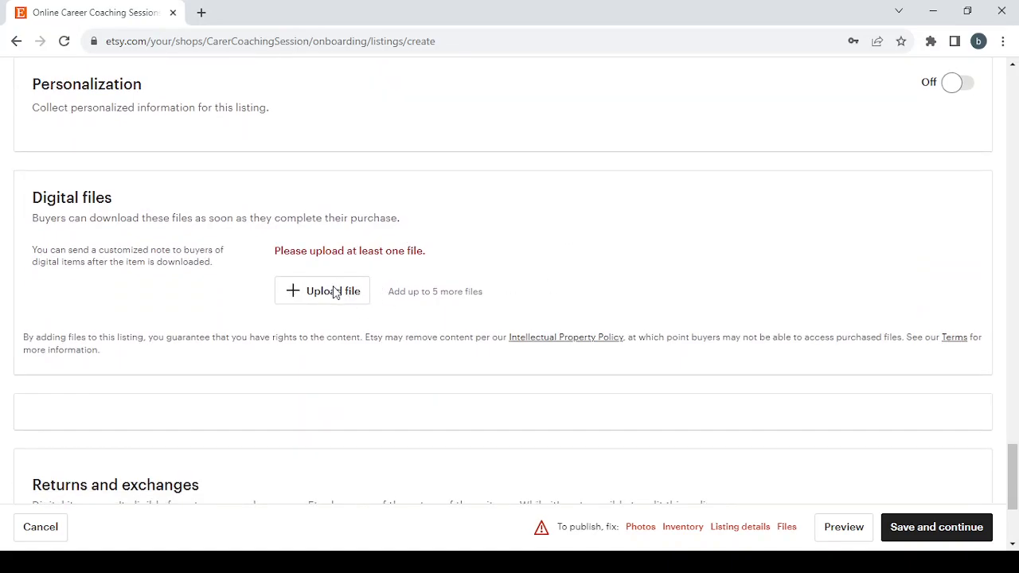
{"action": "left_click", "coordinate": [335, 292]}
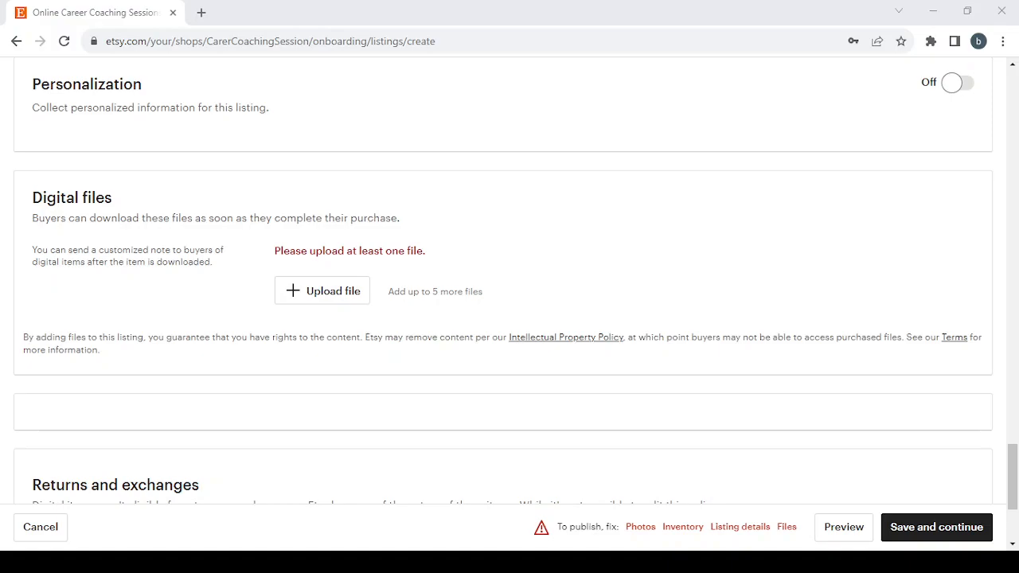
{"action": "left_click", "coordinate": [479, 101]}
{"action": "scroll", "coordinate": [390, 307], "scroll_direction": "down", "scroll_amount": 3}
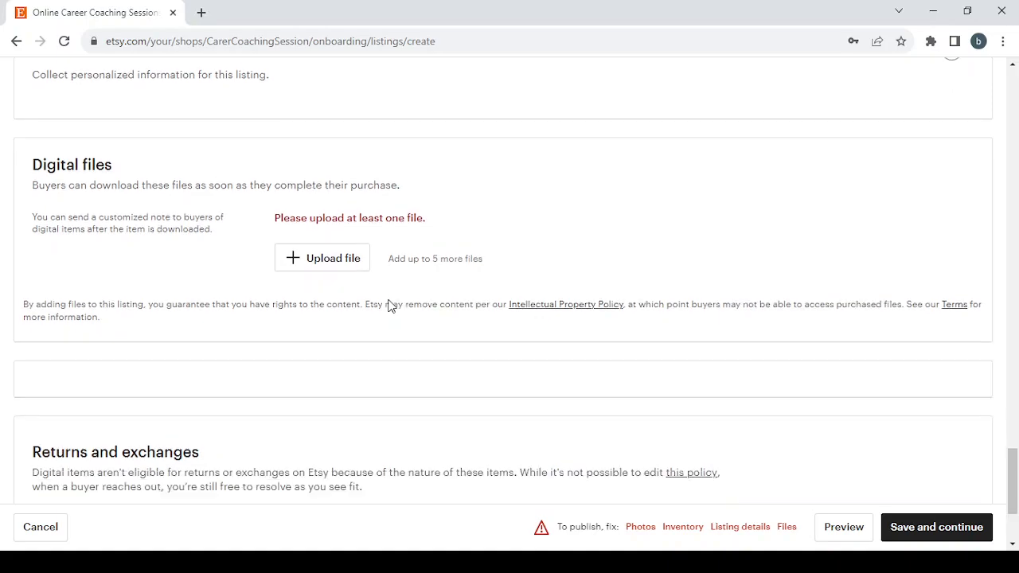